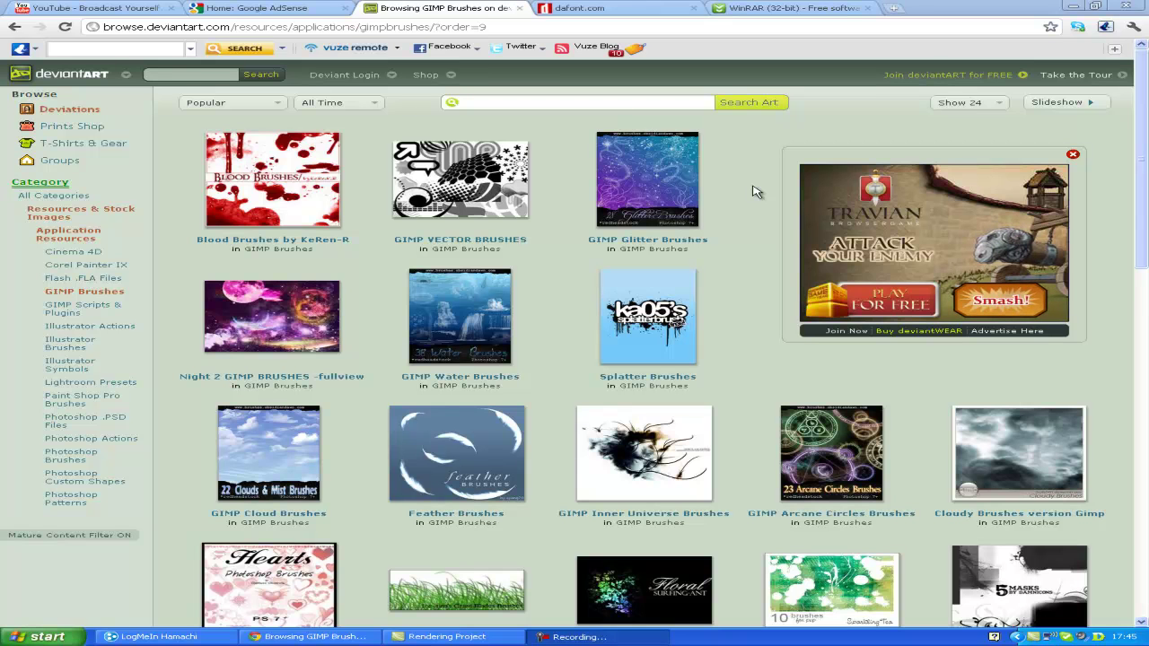
Bring the DeviantArt brush gallery in the browser back into focus after checking rendering progress
left_click(750, 130)
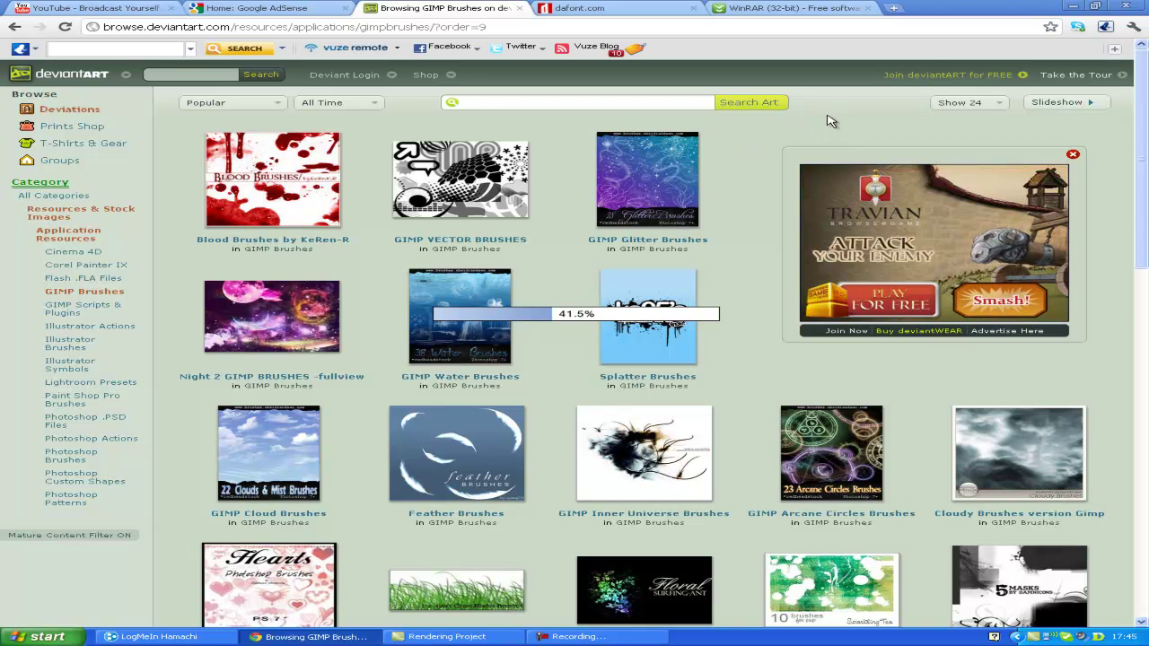
triple_click(893, 121)
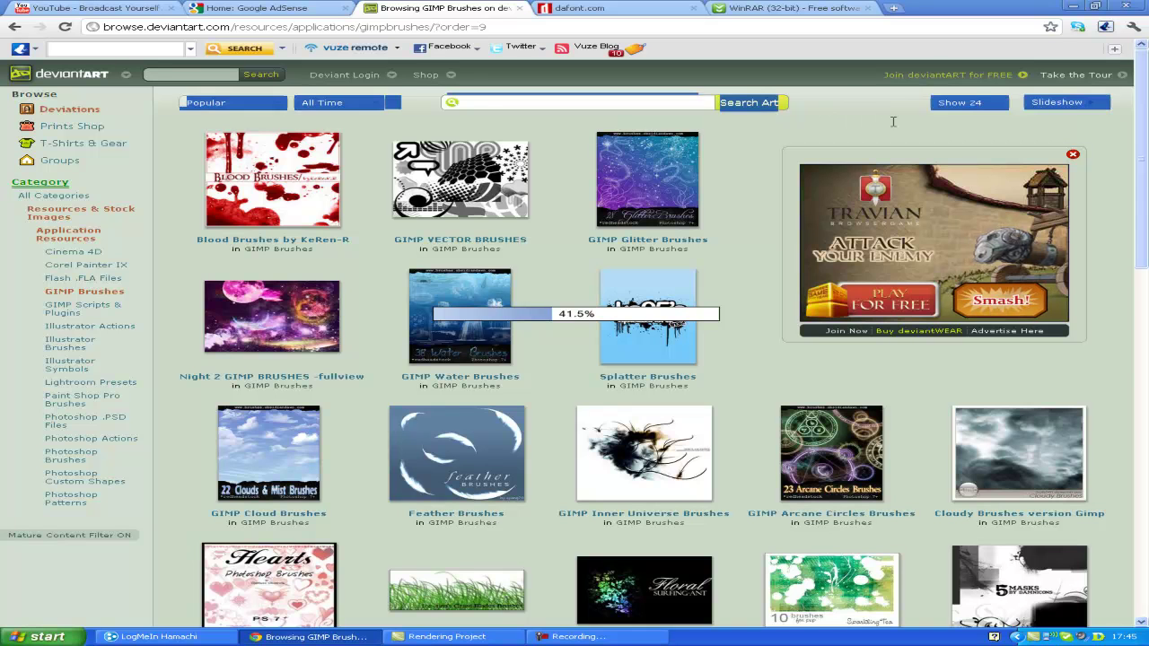
left_click(923, 135)
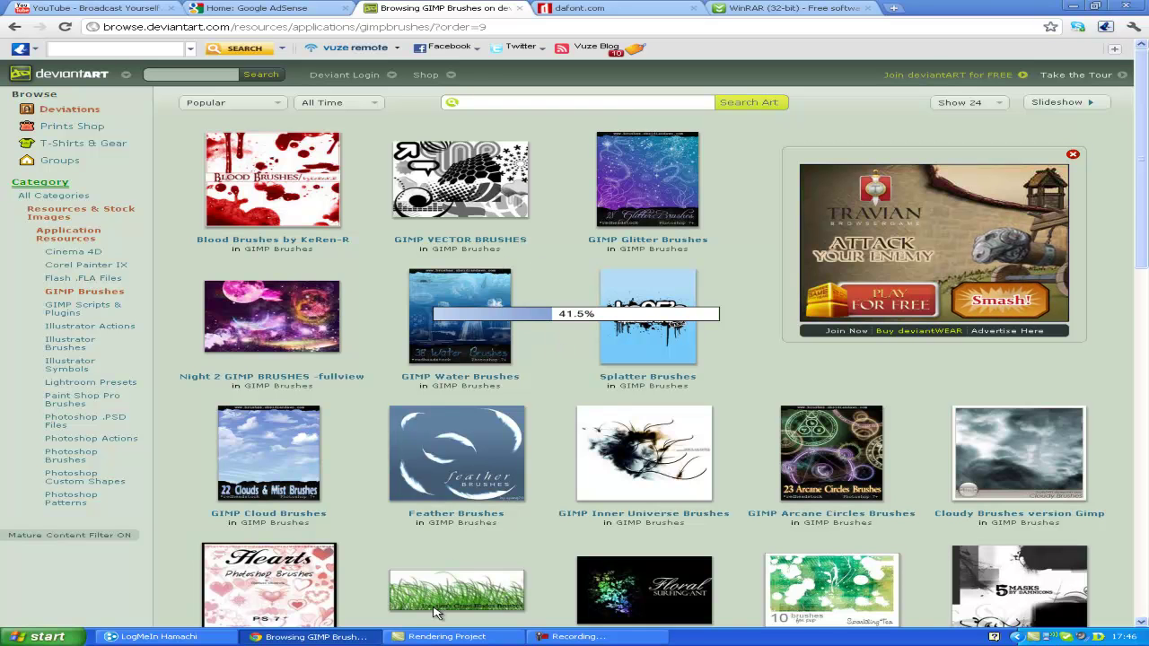
left_click(436, 637)
left_click(359, 638)
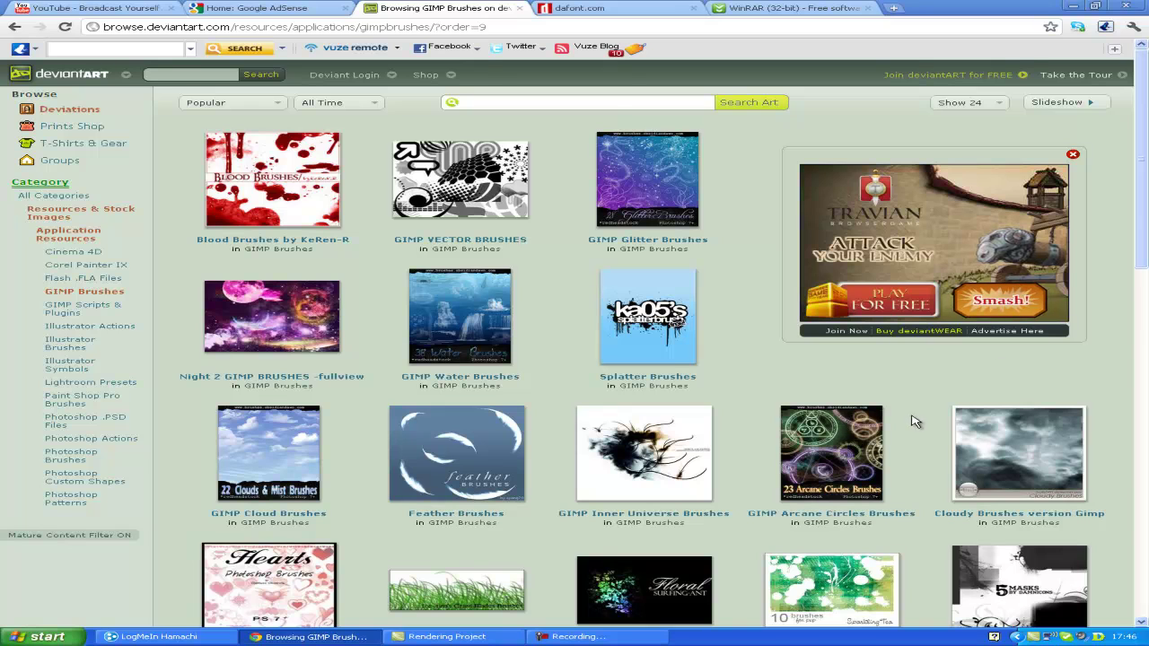
Scroll the gallery and open the GIMP VECTOR BRUSHES deviation page
left_click_drag(1142, 283, 1112, 424)
scroll(1112, 396, "up", 2)
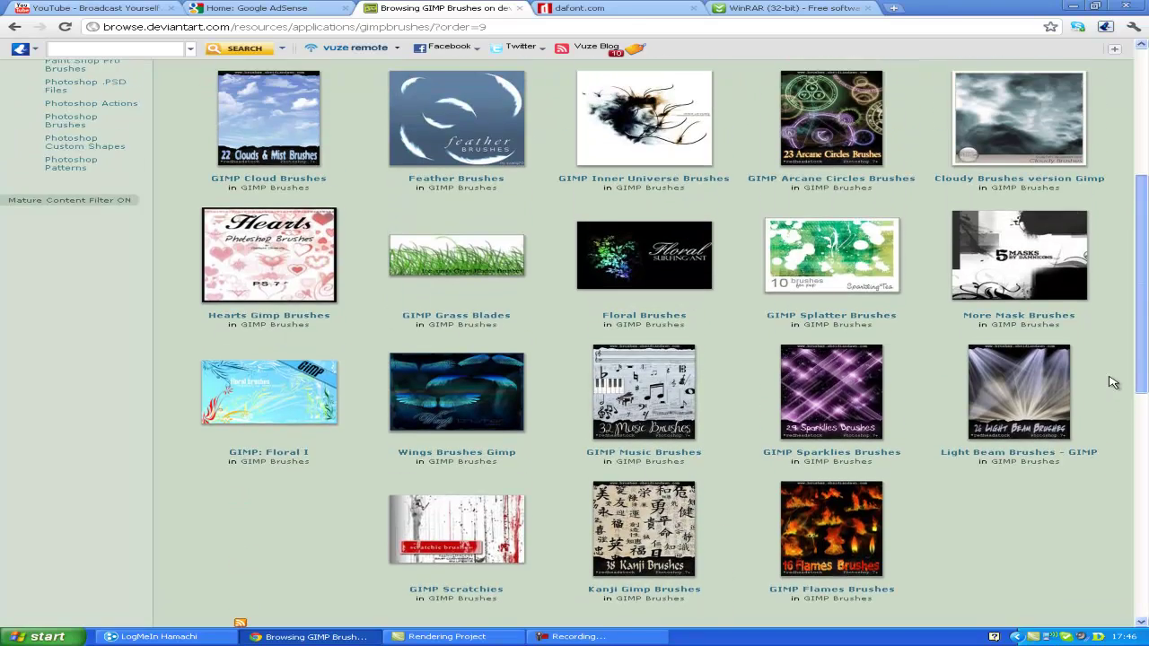
scroll(1114, 359, "up", 1)
scroll(1134, 286, "up", 5)
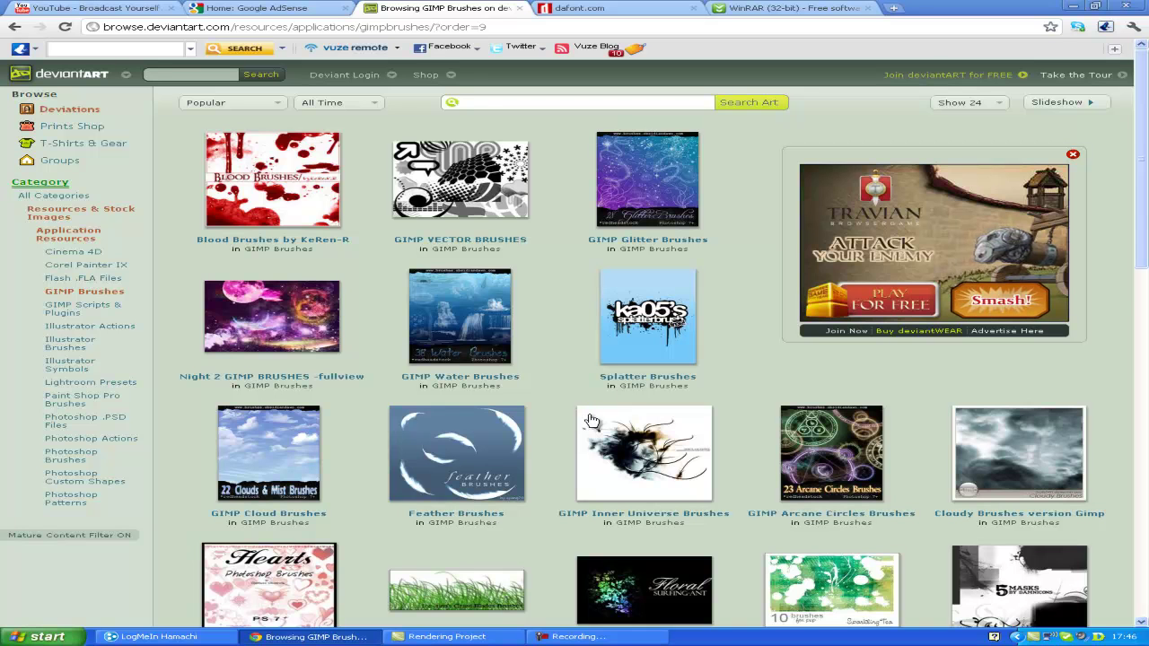
left_click(546, 223)
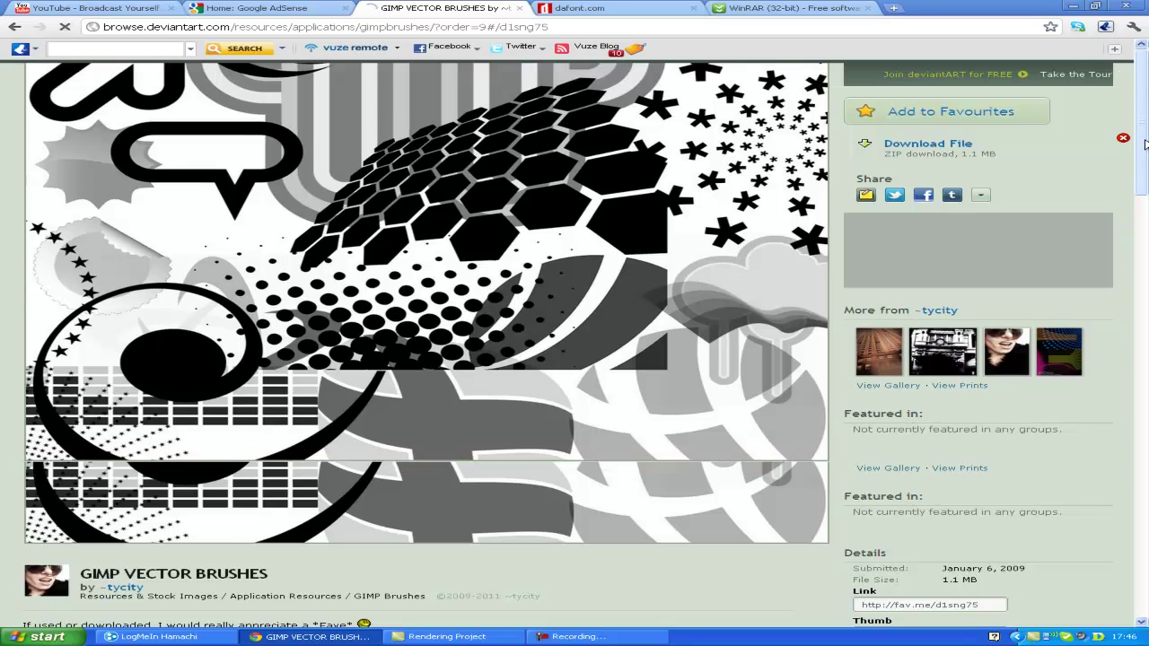
scroll(1146, 194, "down", 1)
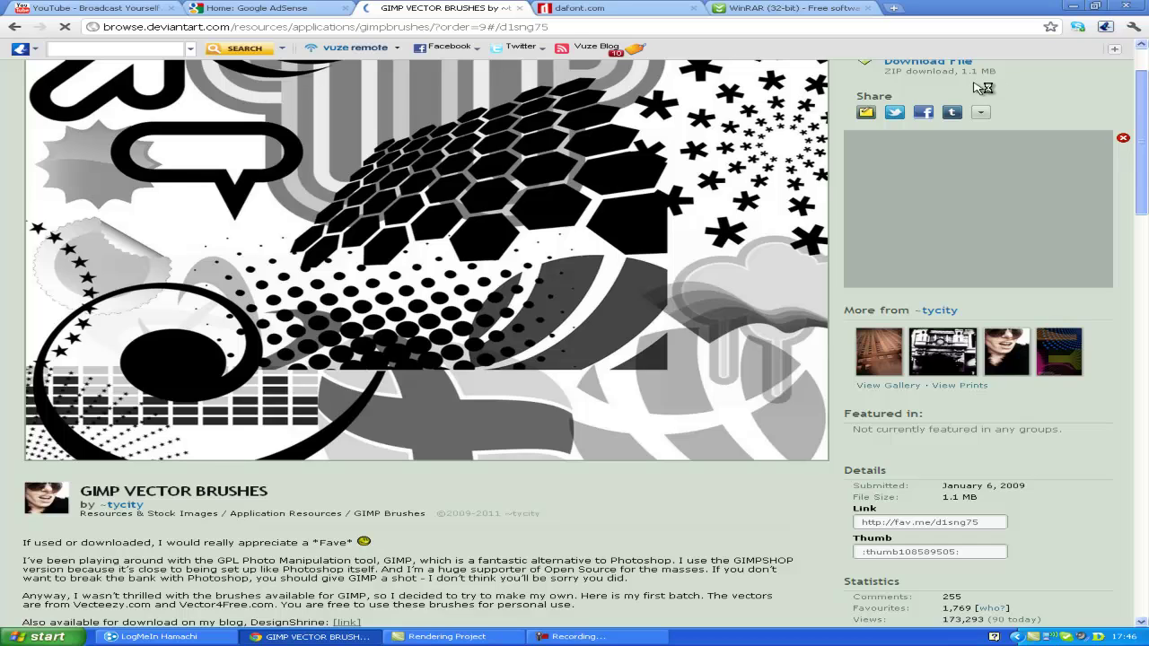
scroll(875, 87, "up", 1)
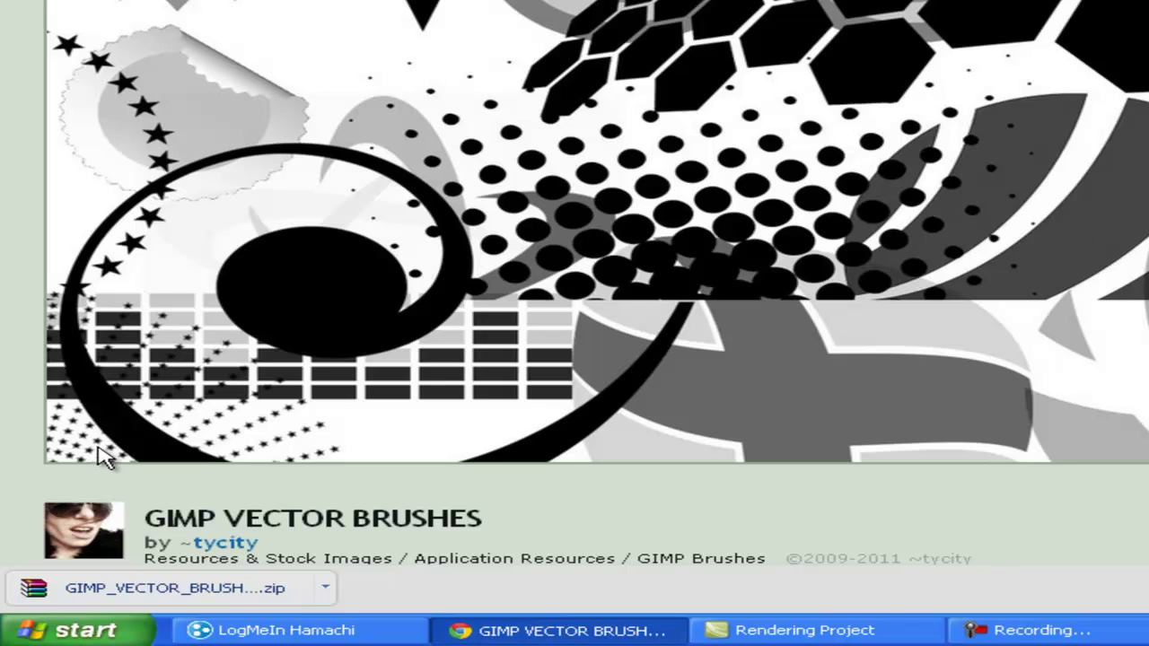
Open GIMP_VECTOR_BRUSHES_by_tycity.zip in WinRAR, dismiss the licence reminder and show all 26 files
left_click(209, 588)
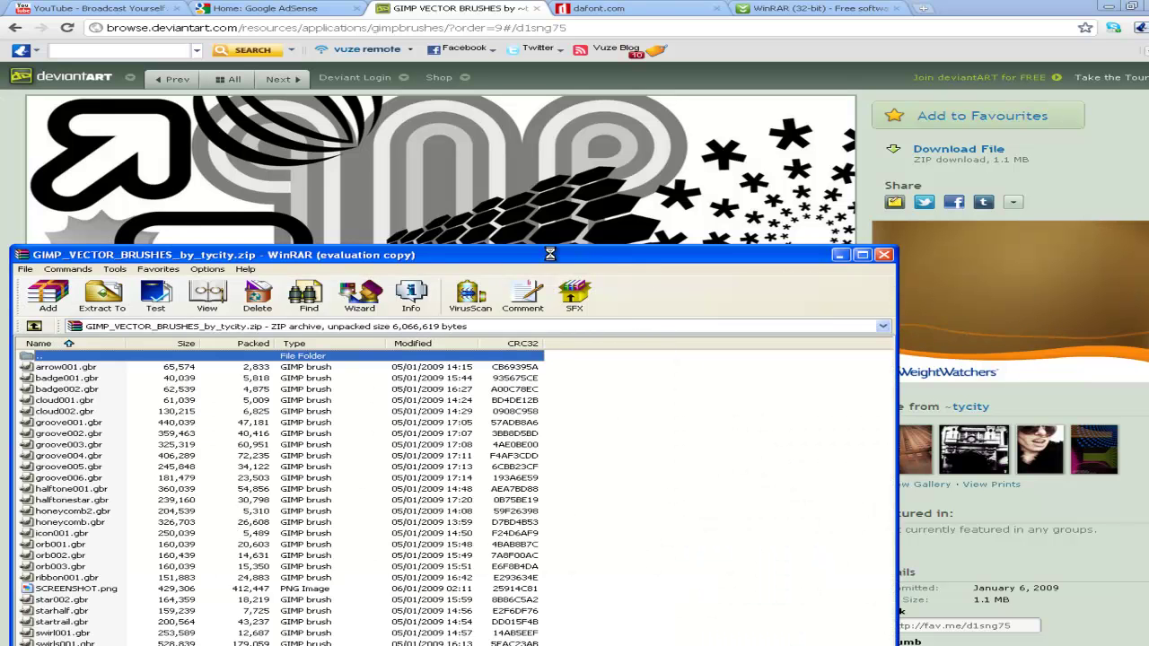
left_click(554, 488)
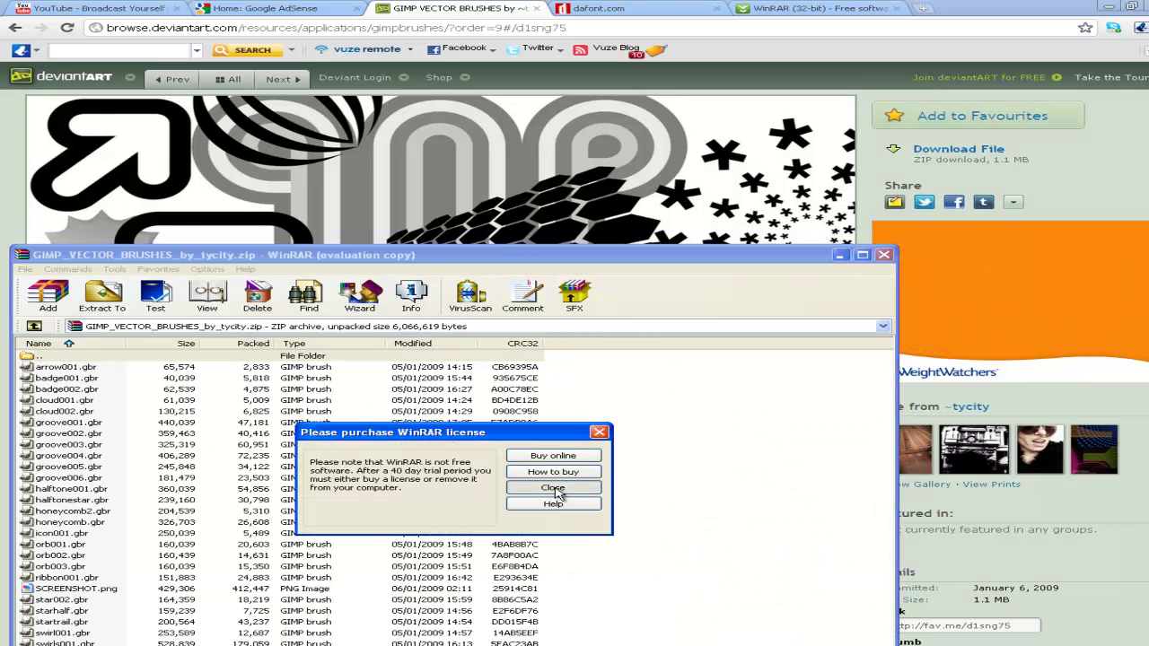
left_click_drag(420, 260, 442, 158)
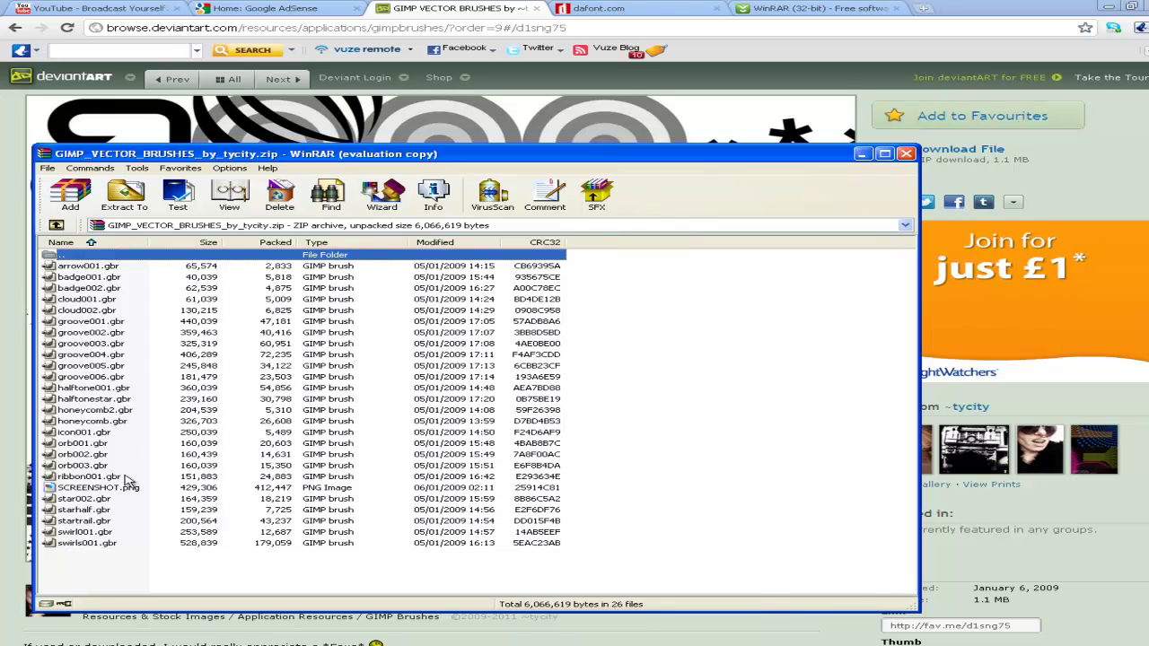
Minimise the browser and open the desktop's Brushes and Fonts folder beside the archive
left_click(1111, 7)
left_click(1108, 9)
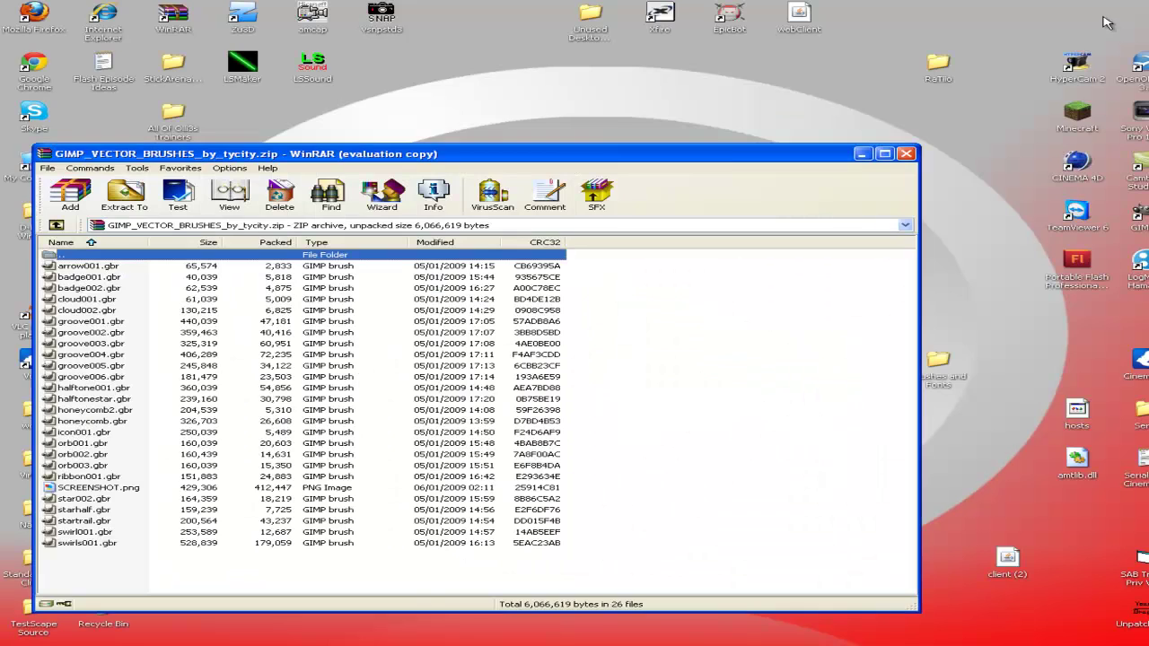
left_click_drag(719, 160, 675, 122)
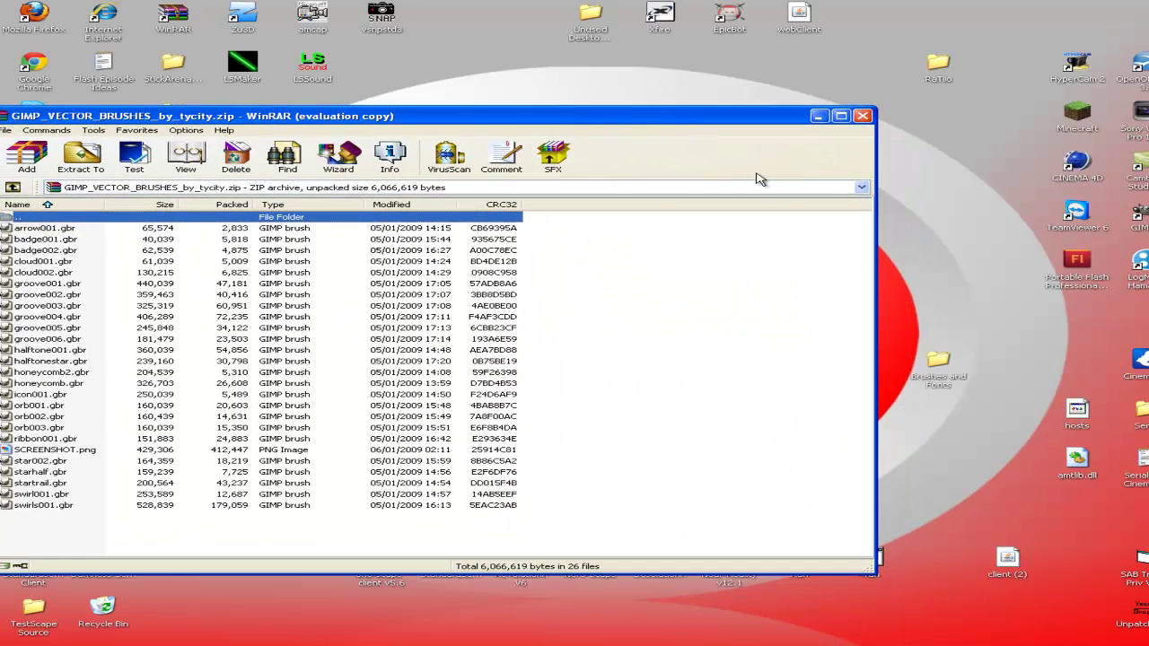
double_click(940, 361)
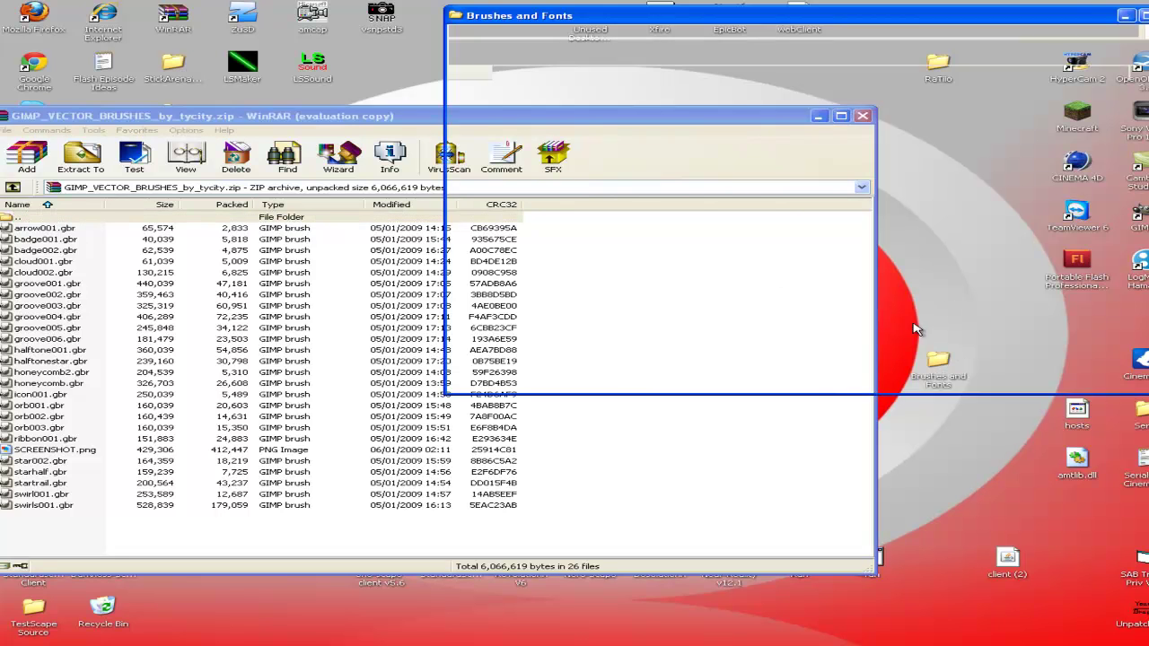
left_click(760, 100)
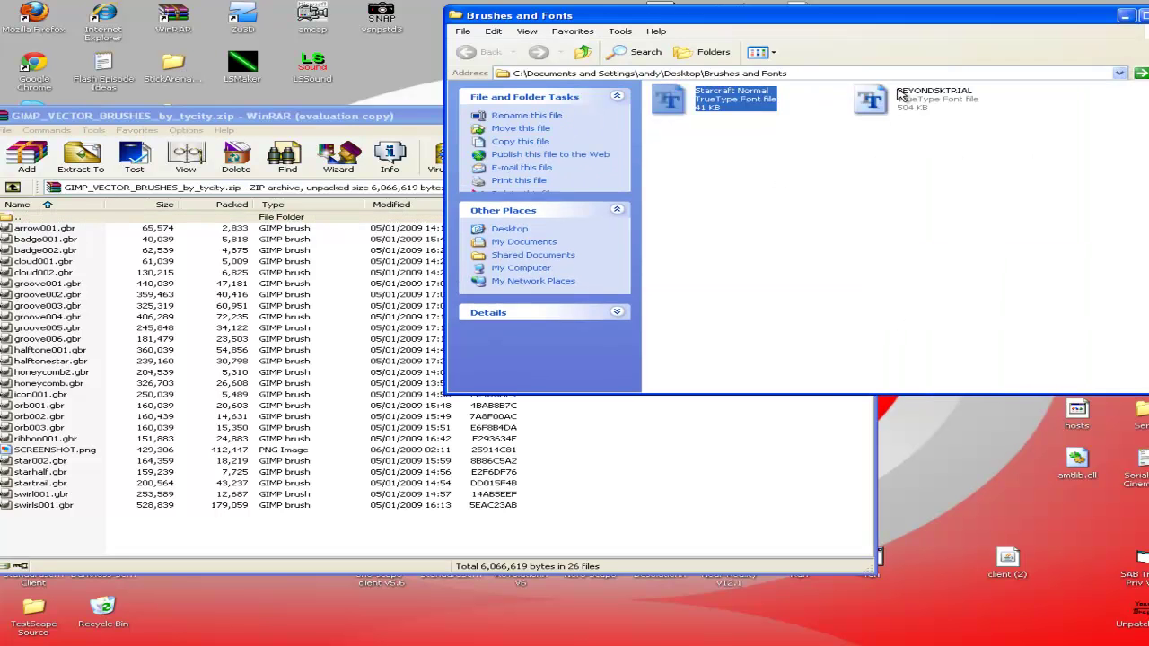
left_click(784, 108)
left_click_drag(655, 18, 769, 69)
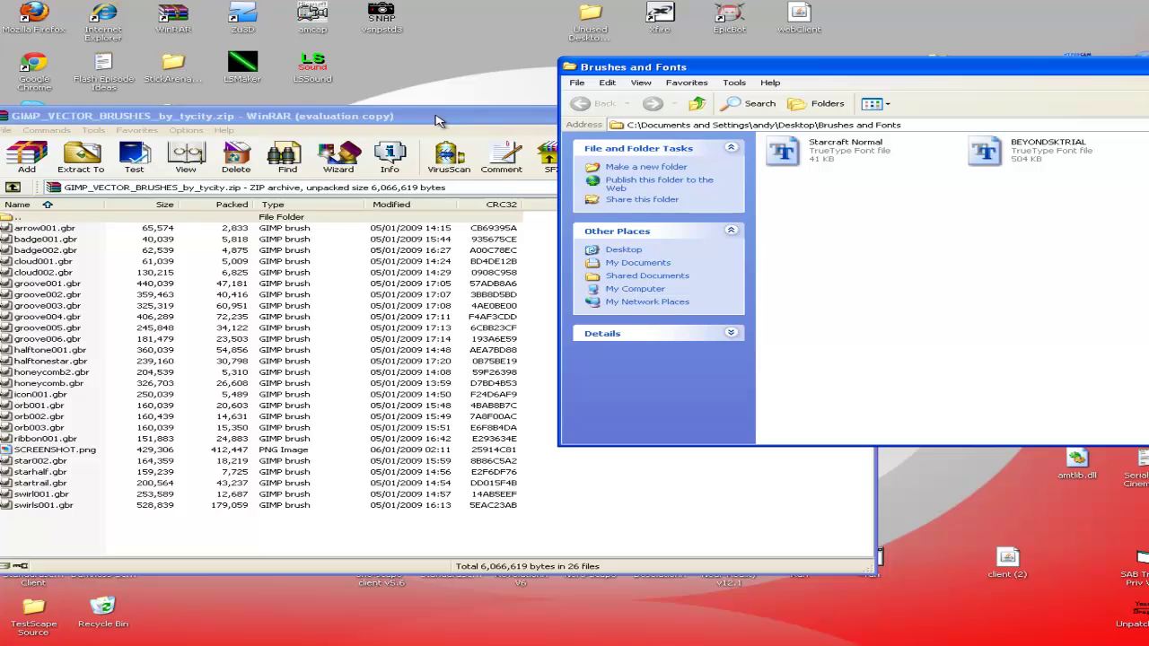
Create a new folder named 'Vector brushes' in Brushes and Fonts
right_click(880, 207)
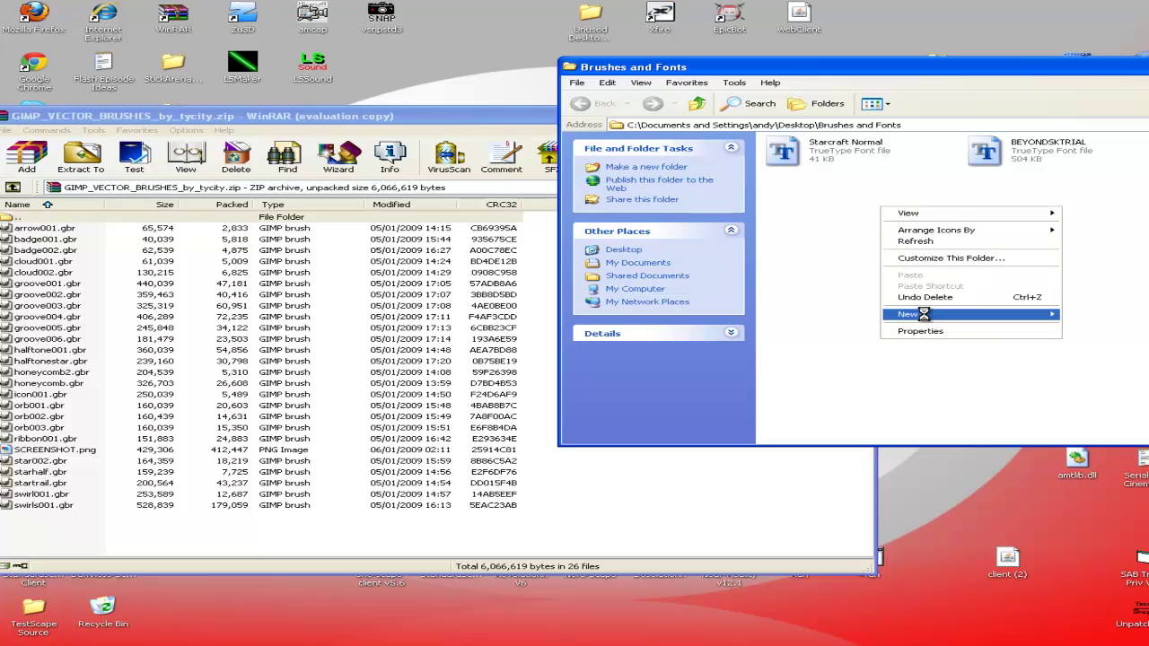
mouse_move(923, 314)
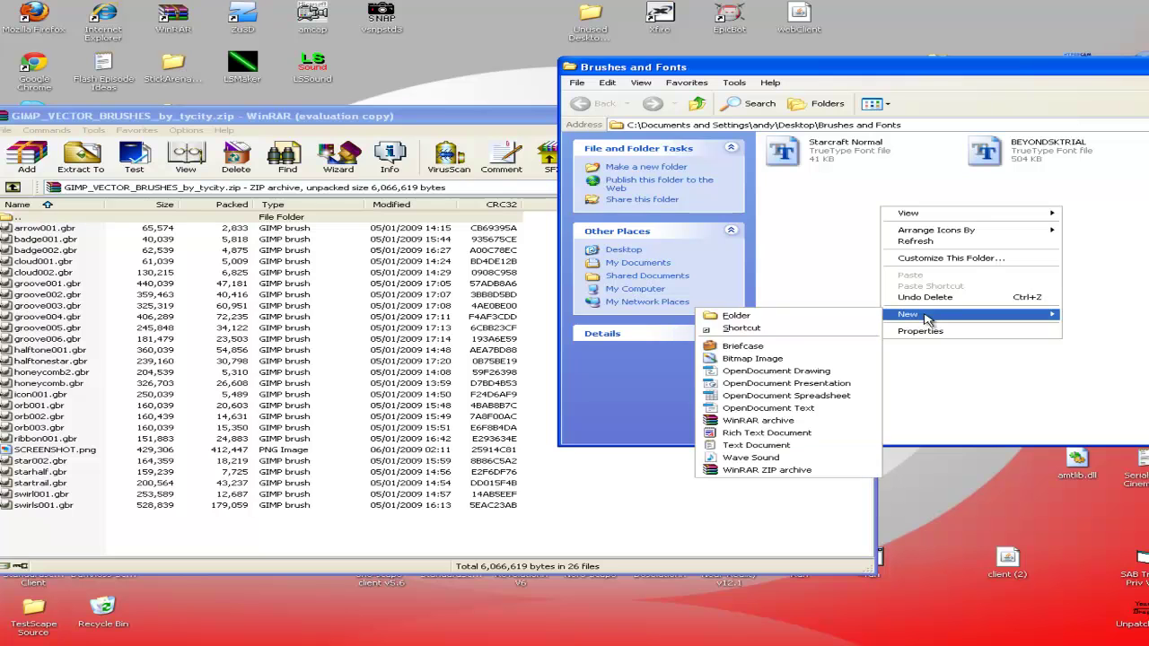
left_click(806, 316)
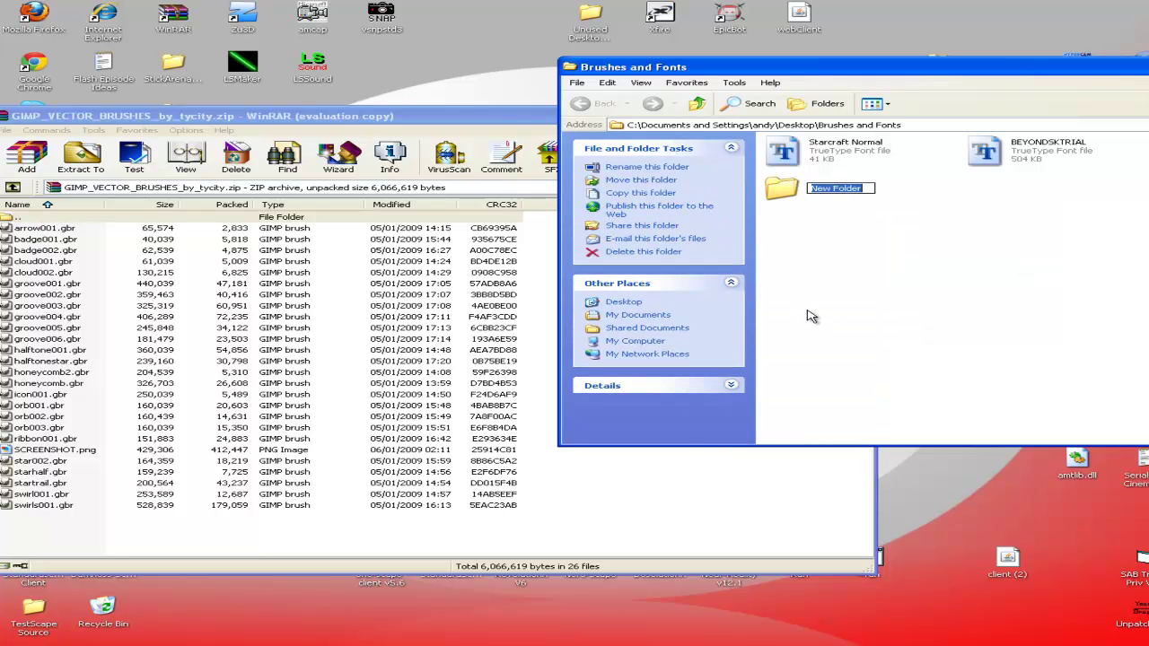
type("Vector brushes")
left_click(811, 316)
Put the archive's brush files into Vector brushes, scroll through all 26, and deselect them
double_click(810, 193)
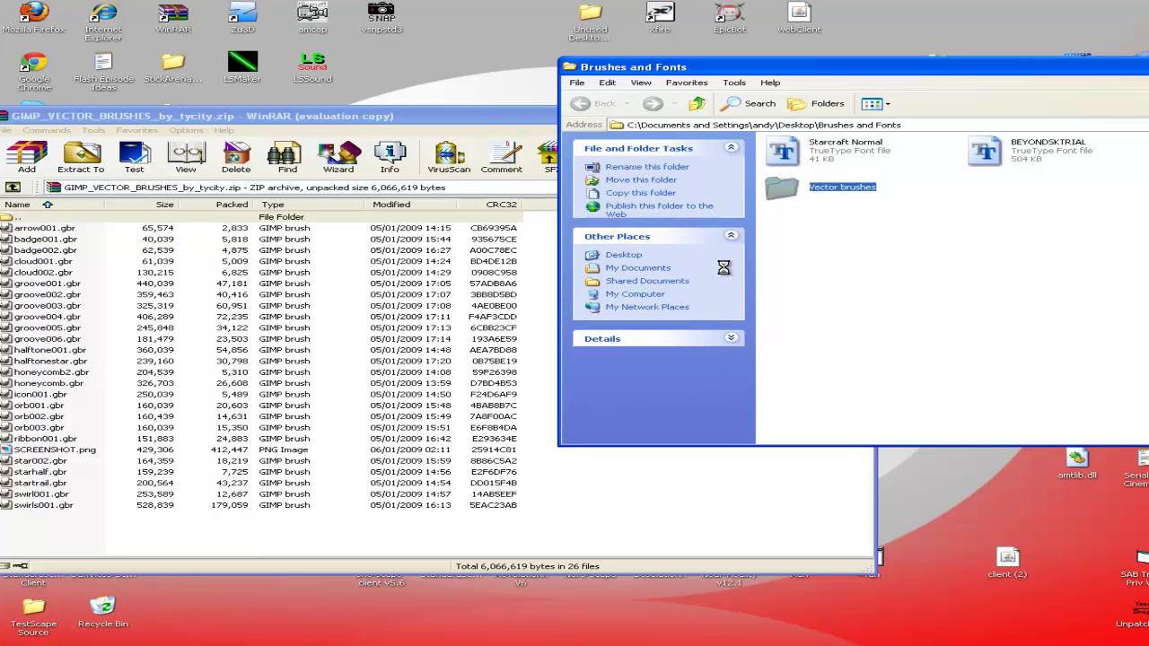
mouse_move(86, 536)
left_mouse_down()
mouse_move(85, 226)
mouse_move(988, 216)
left_mouse_up()
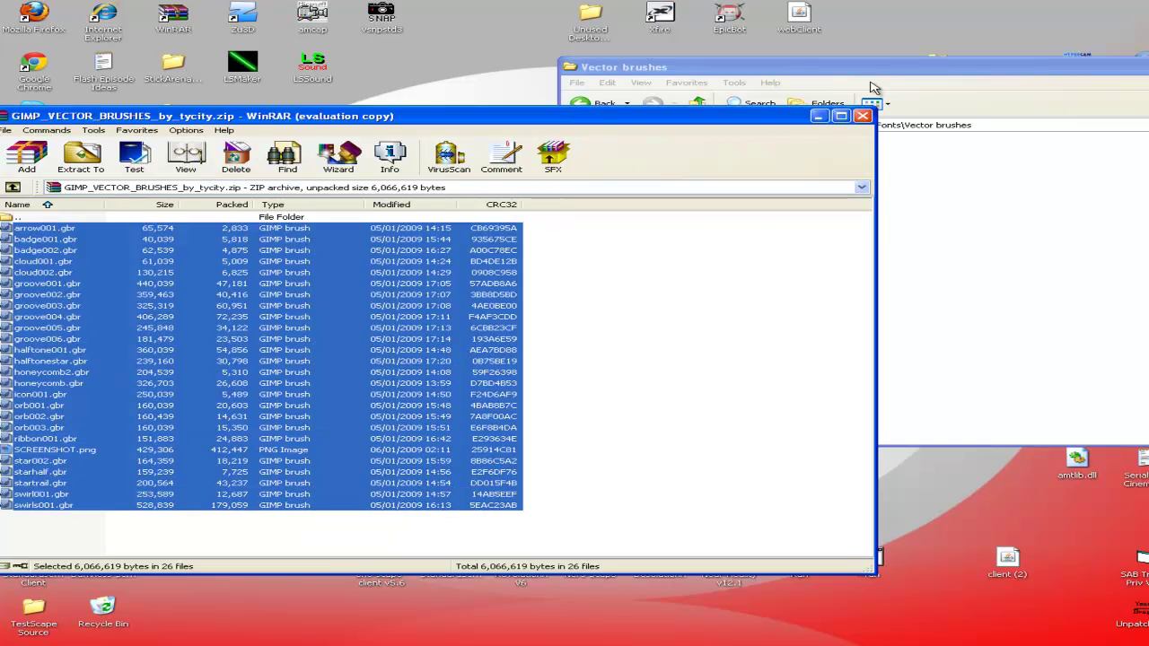
left_click(864, 74)
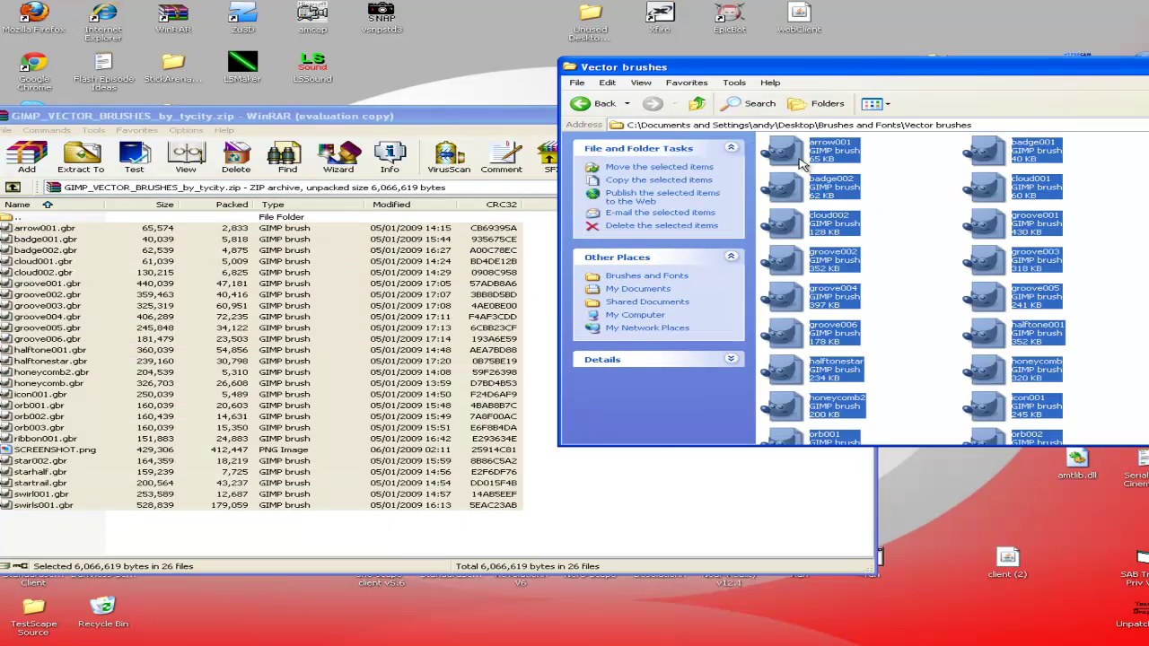
mouse_move(786, 77)
left_mouse_down()
mouse_move(538, 74)
mouse_move(444, 57)
left_mouse_up()
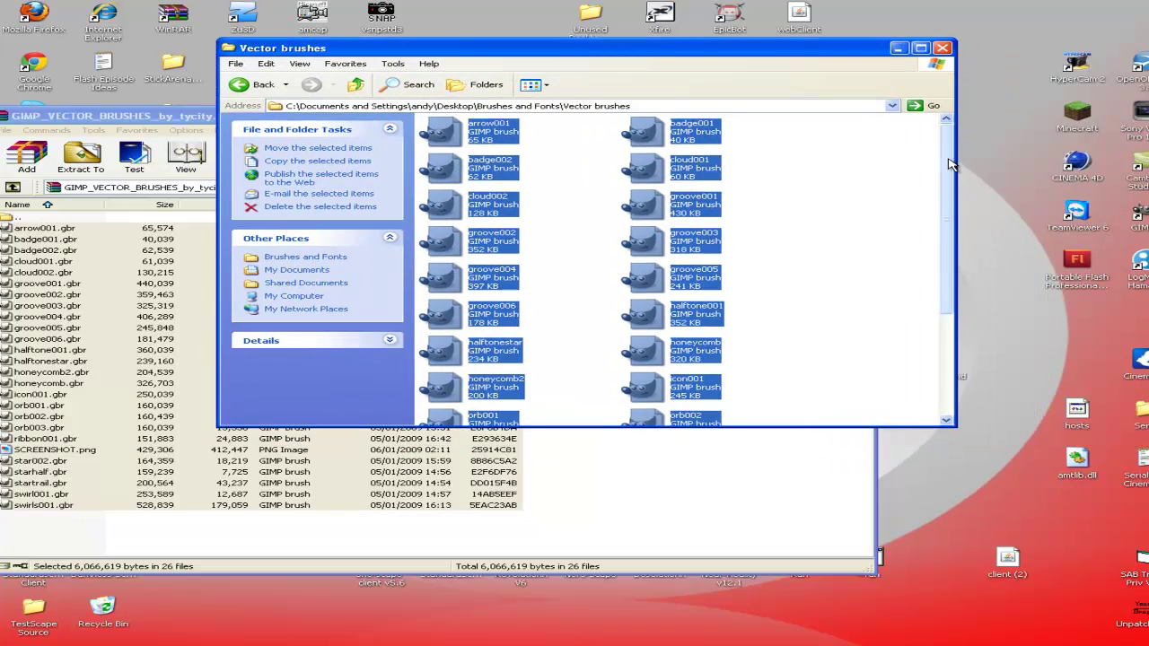
scroll(952, 224, "down", 2)
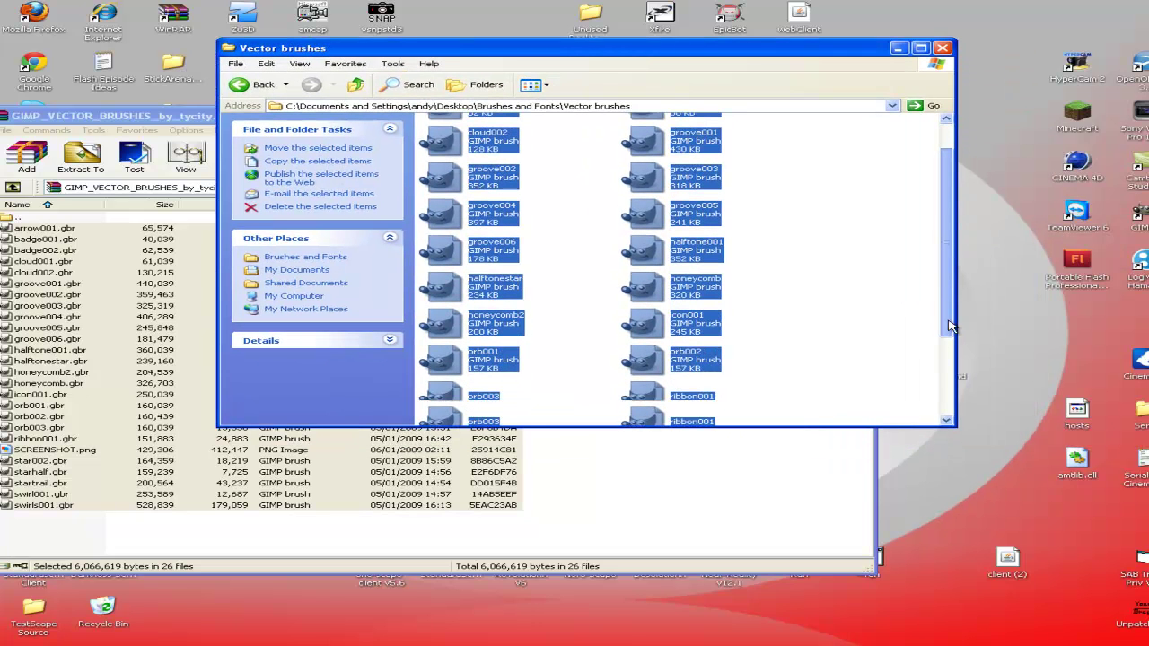
scroll(954, 328, "down", 1)
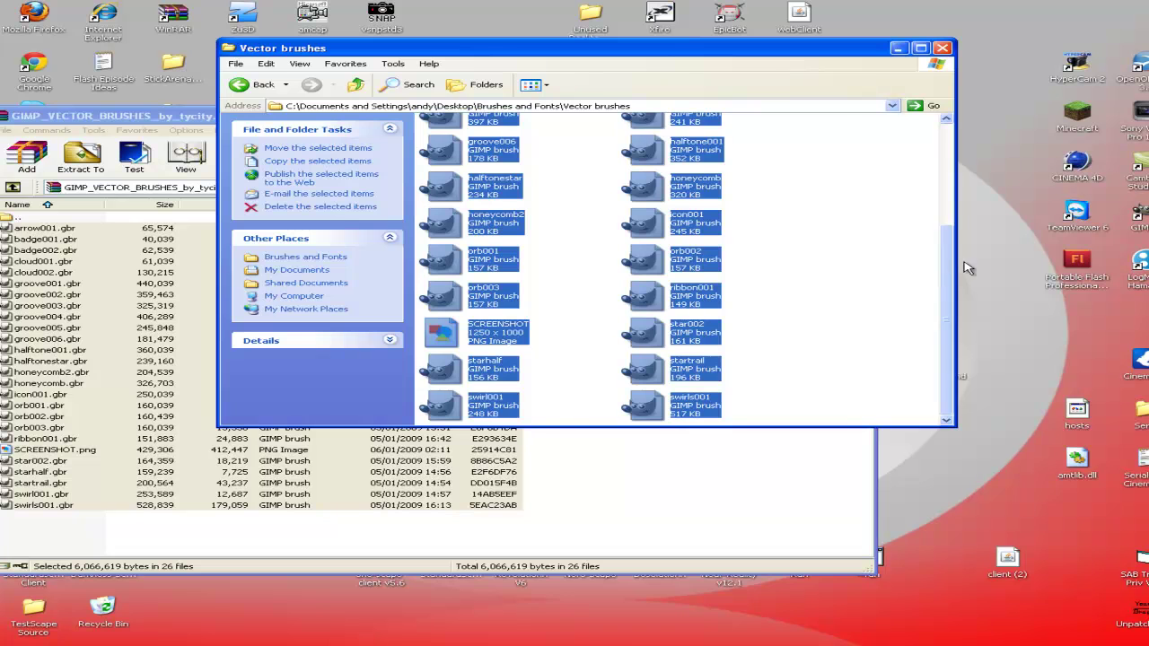
left_click(539, 338)
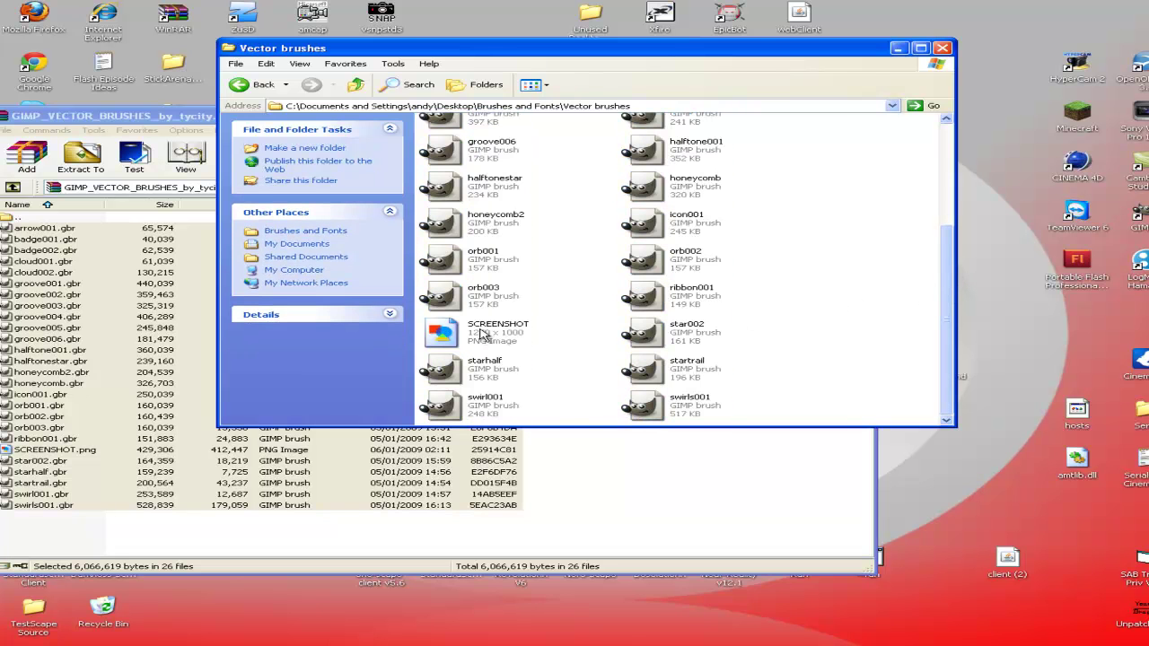
Preview SCREENSHOT.png, then delete it from the Vector brushes folder
double_click(482, 334)
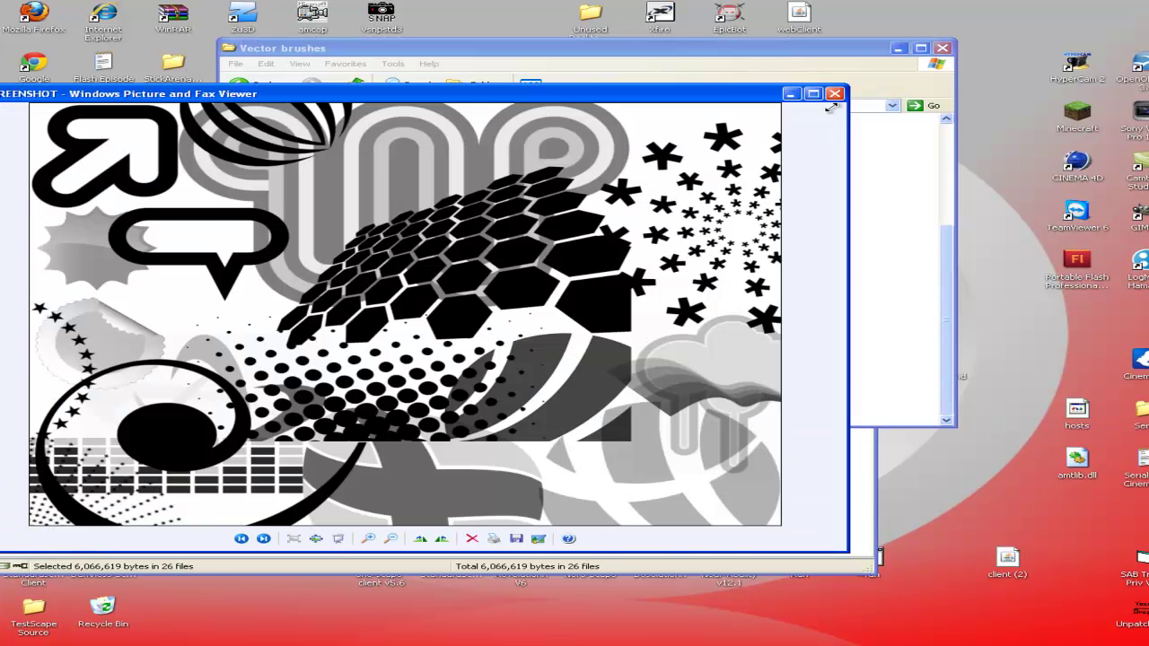
left_click(835, 93)
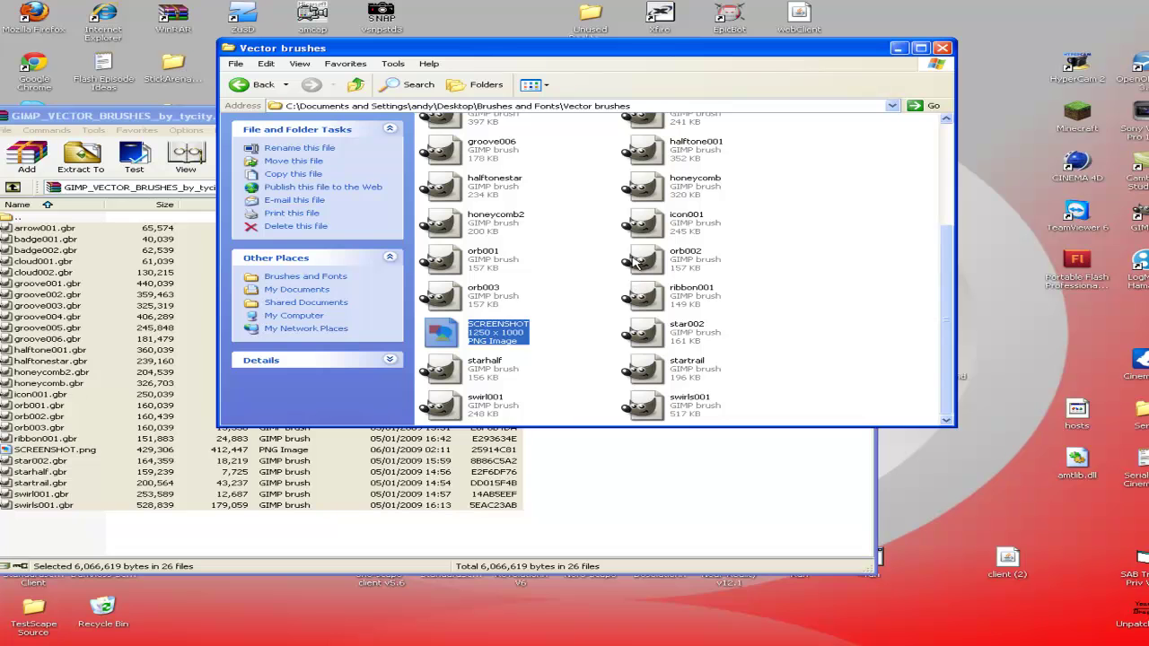
right_click(492, 333)
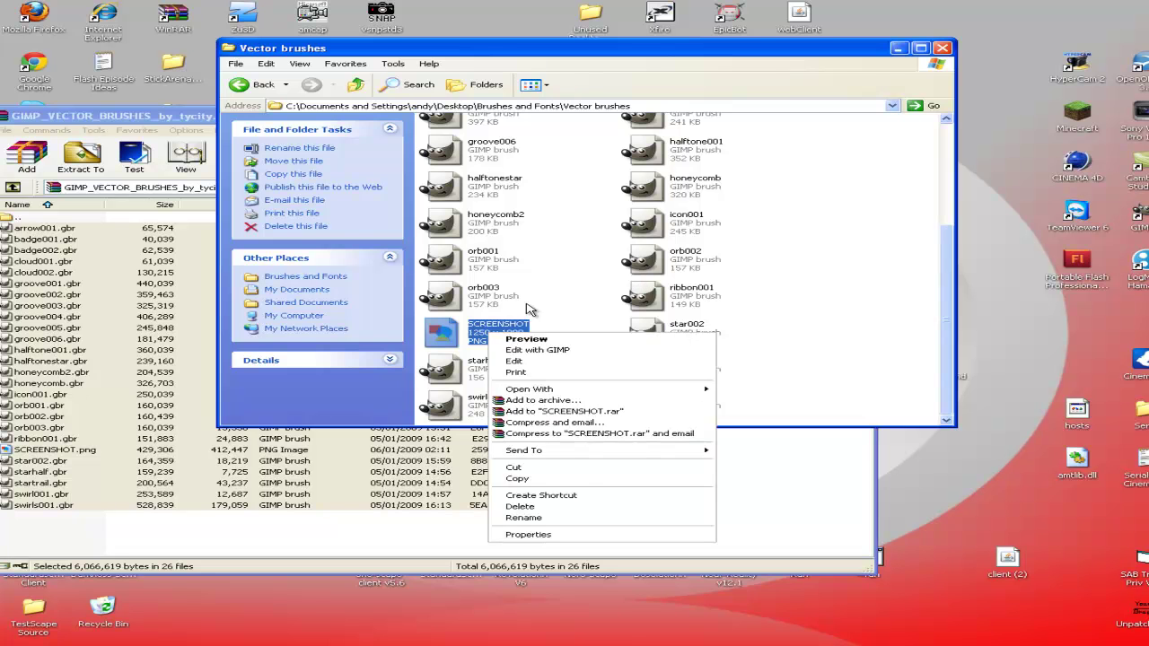
left_click(557, 507)
left_click(657, 344)
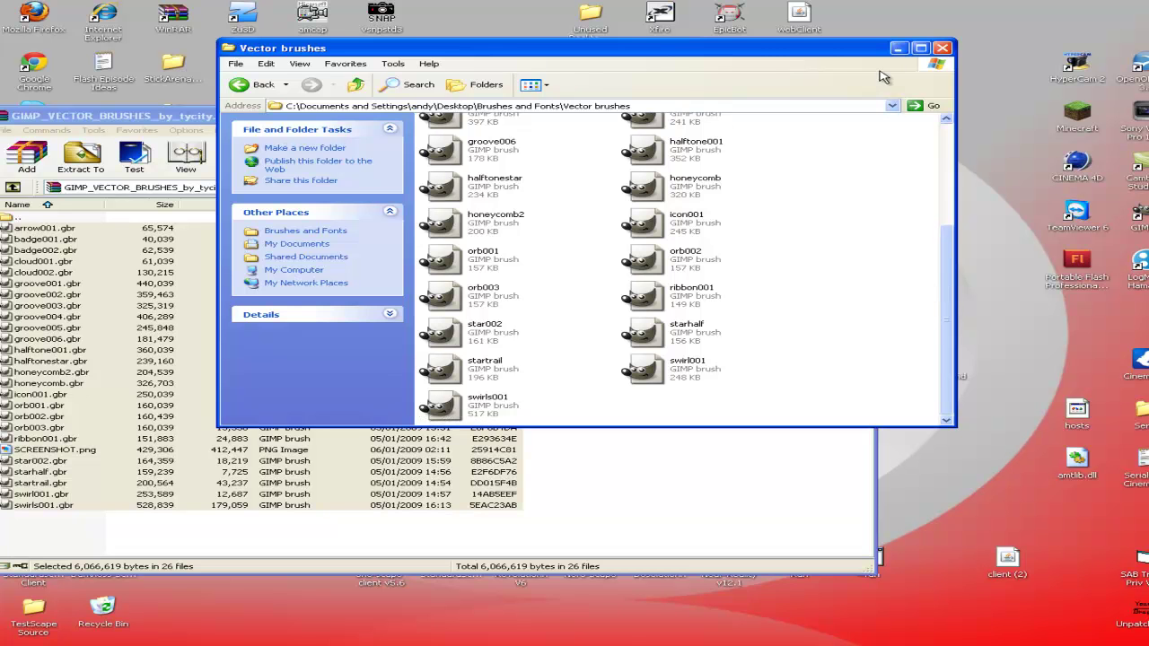
mouse_move(738, 39)
left_mouse_down()
mouse_move(959, 18)
mouse_move(869, 15)
mouse_move(916, 13)
left_mouse_up()
Close WinRAR and open Local Disk (C:) from My Computer
left_click(762, 108)
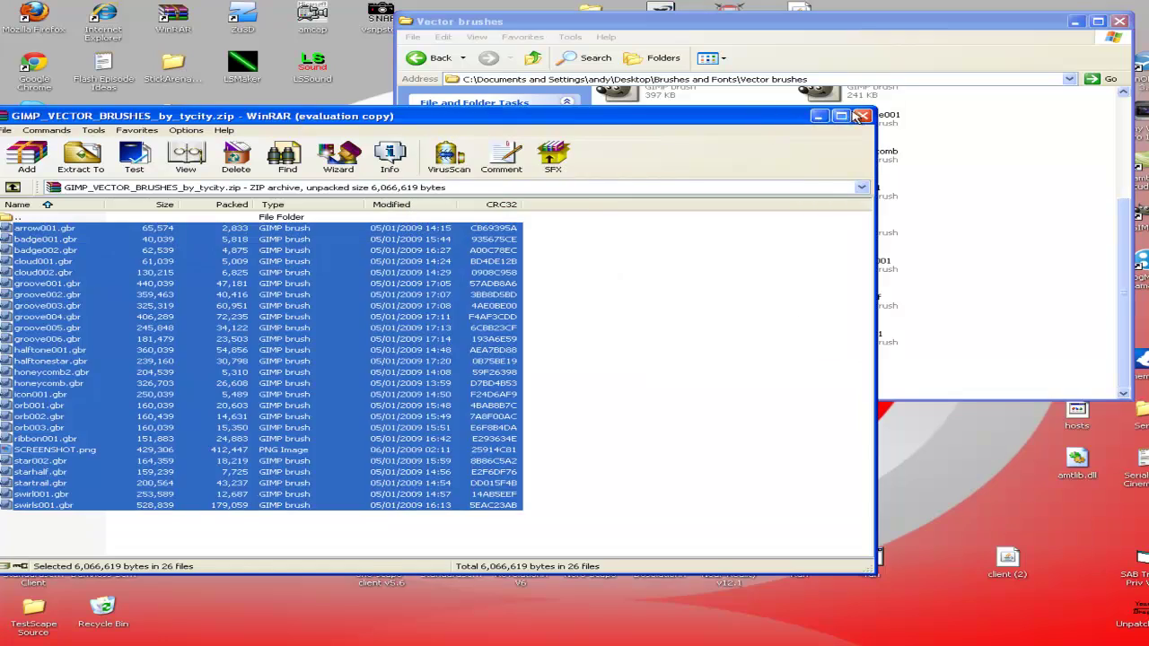
left_click(862, 117)
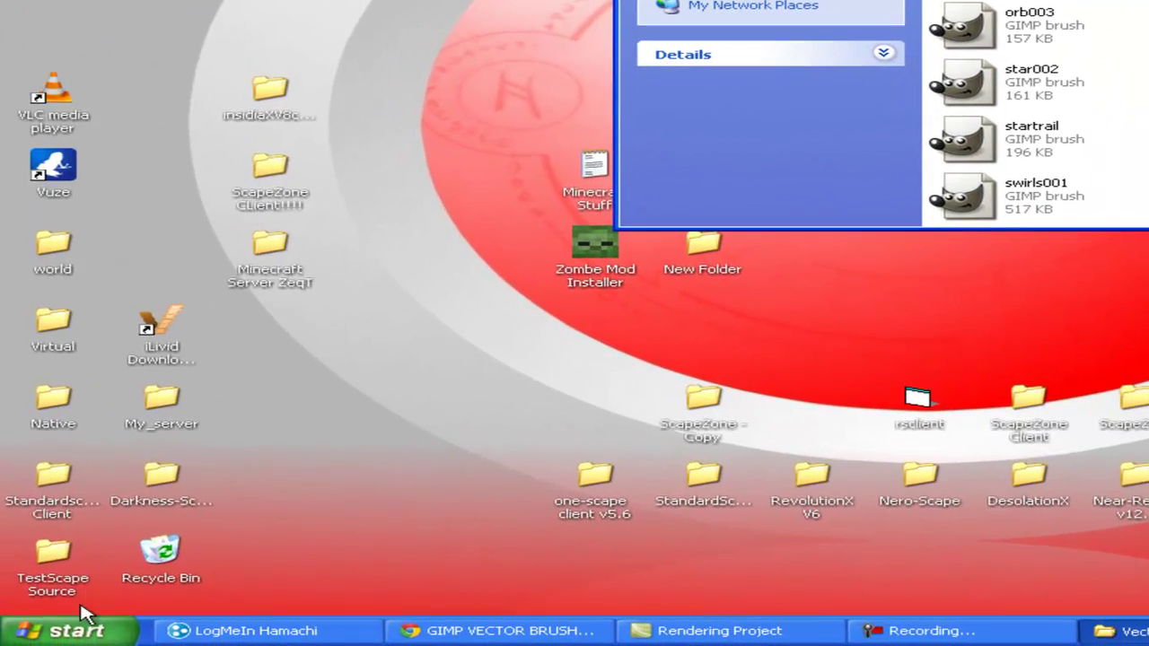
left_click(81, 629)
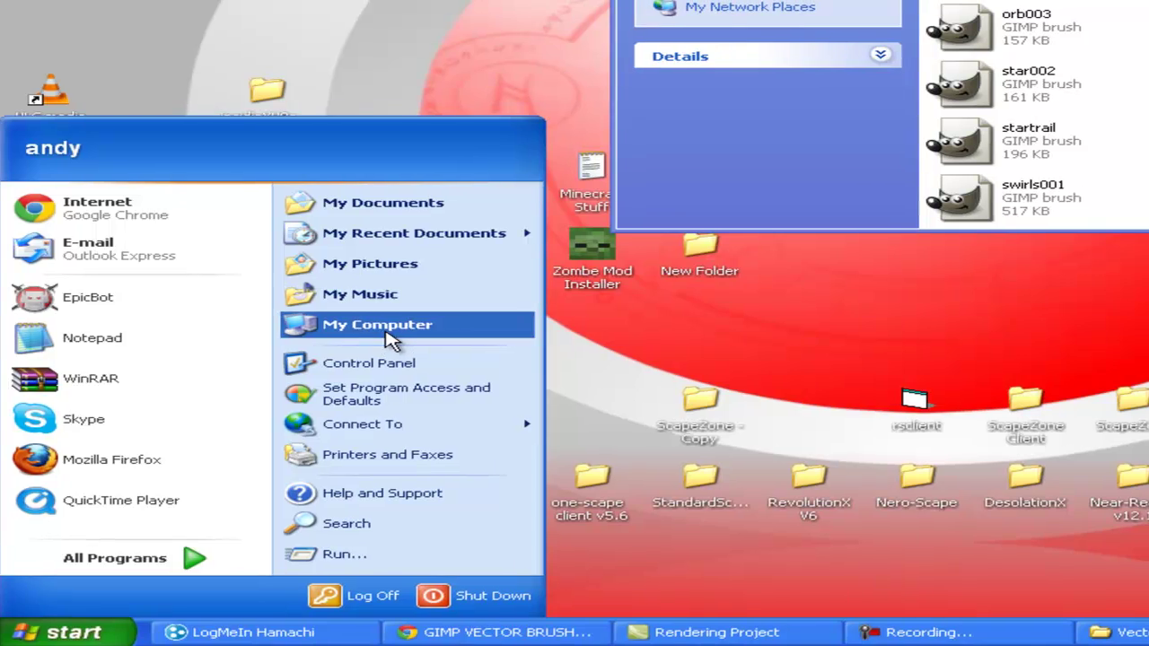
left_click(392, 340)
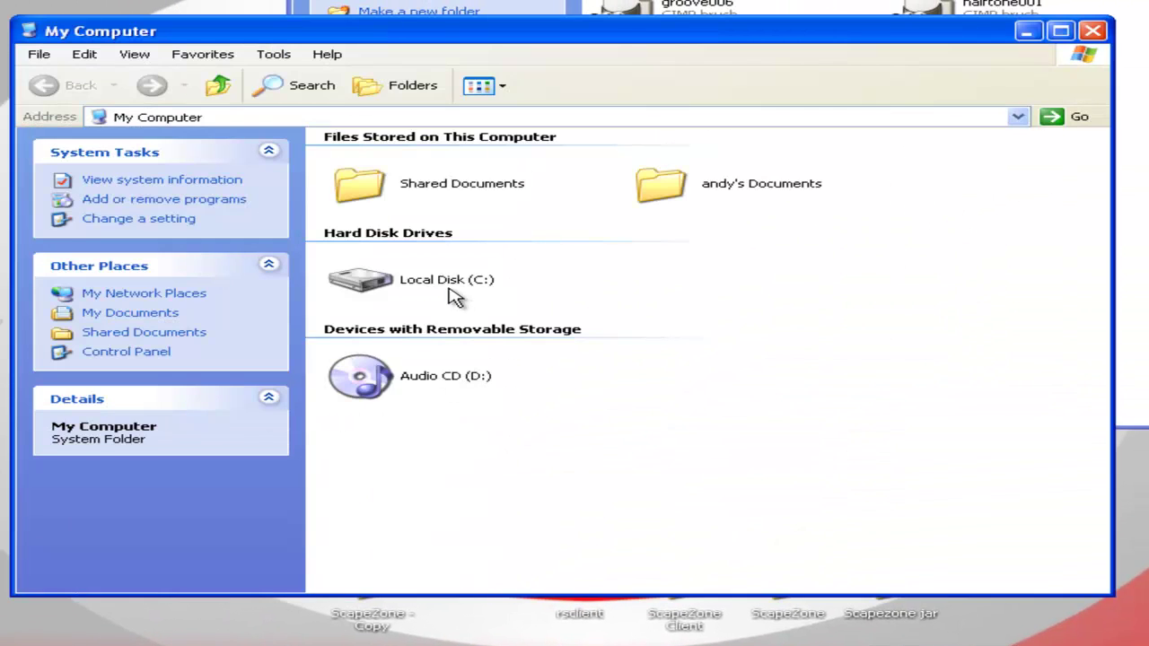
left_click(446, 280)
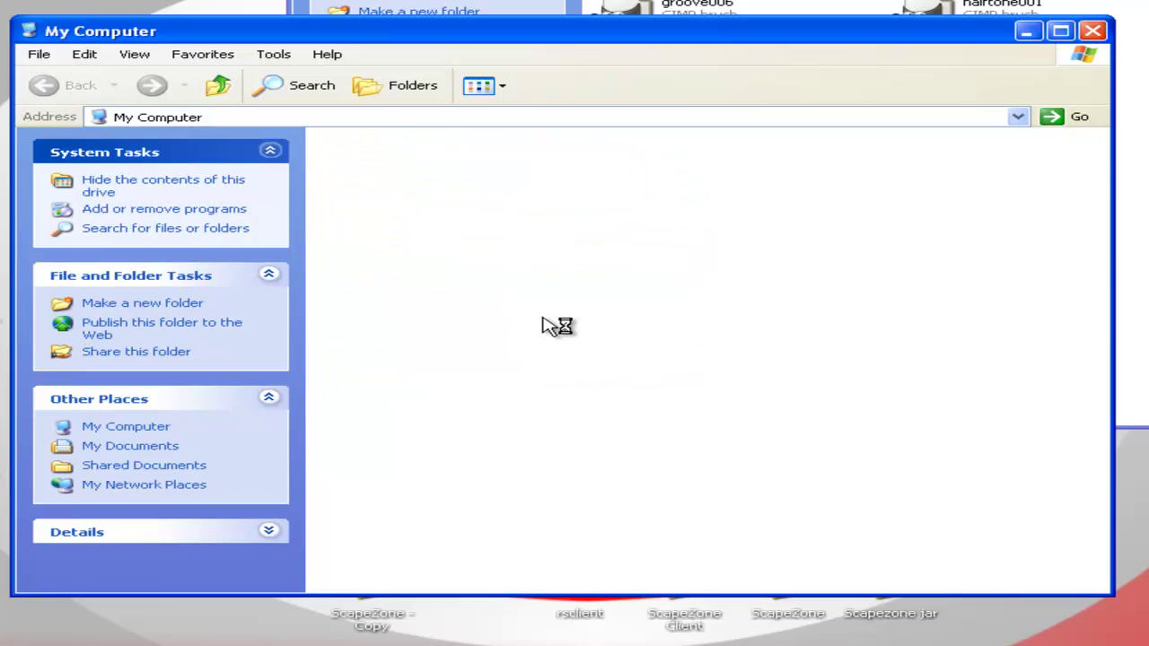
Navigate Program Files > GIMP-2.0 > share > gimp > 2.0 to GIMP's brushes folder
left_click(568, 226)
double_click(568, 227)
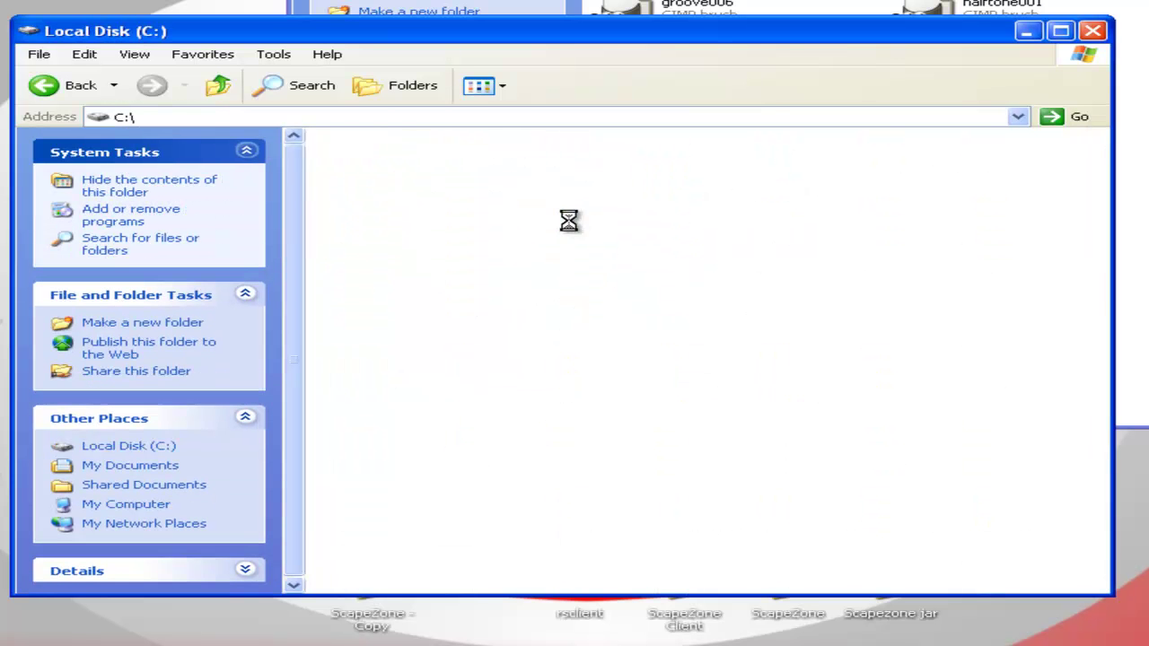
double_click(461, 301)
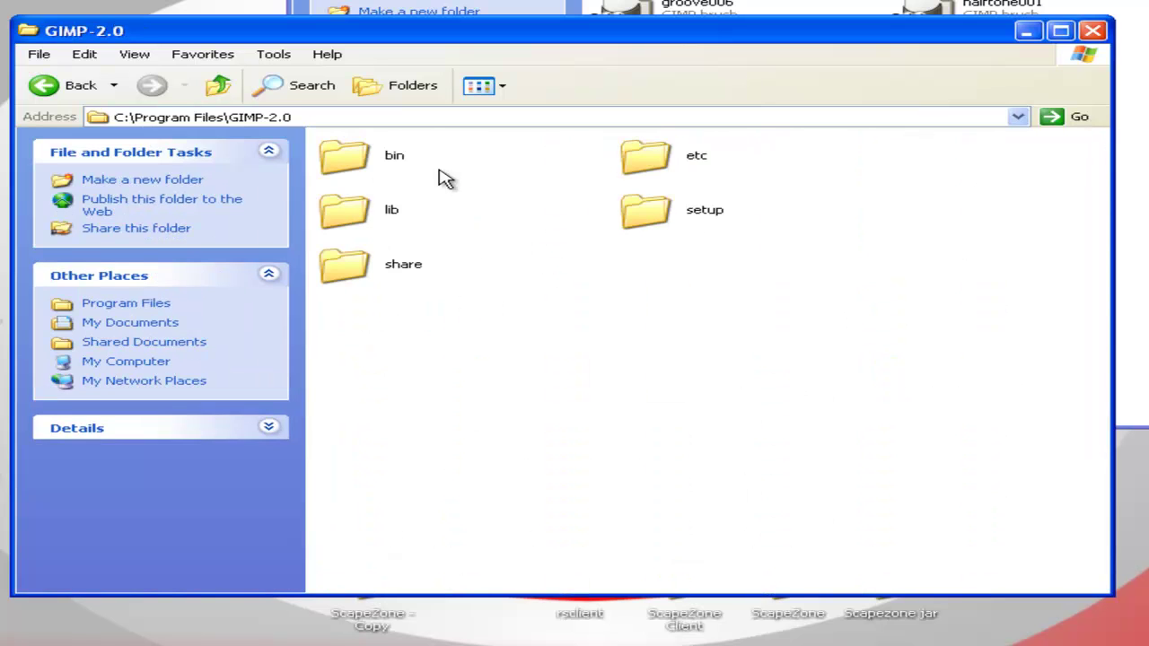
double_click(356, 274)
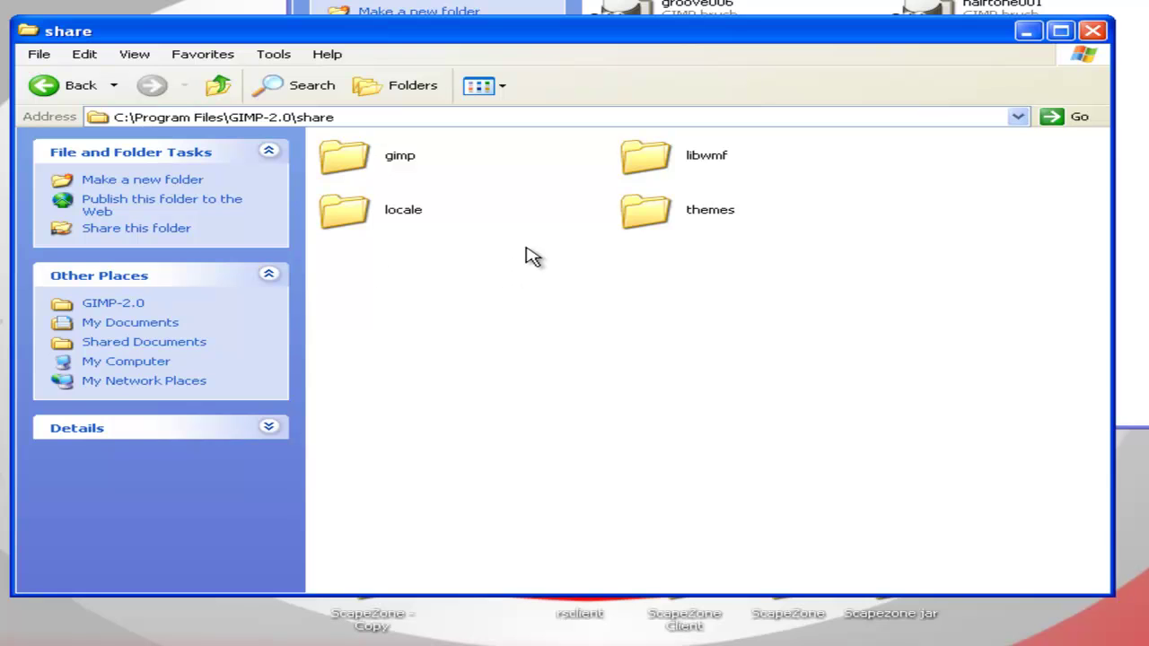
double_click(383, 164)
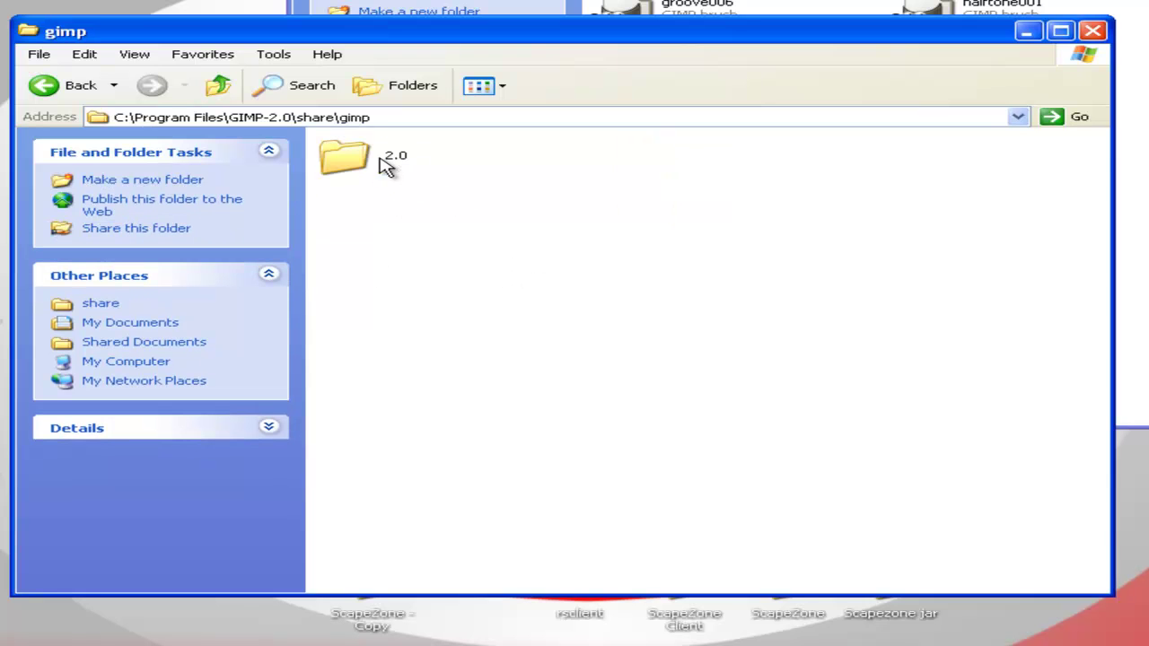
double_click(382, 164)
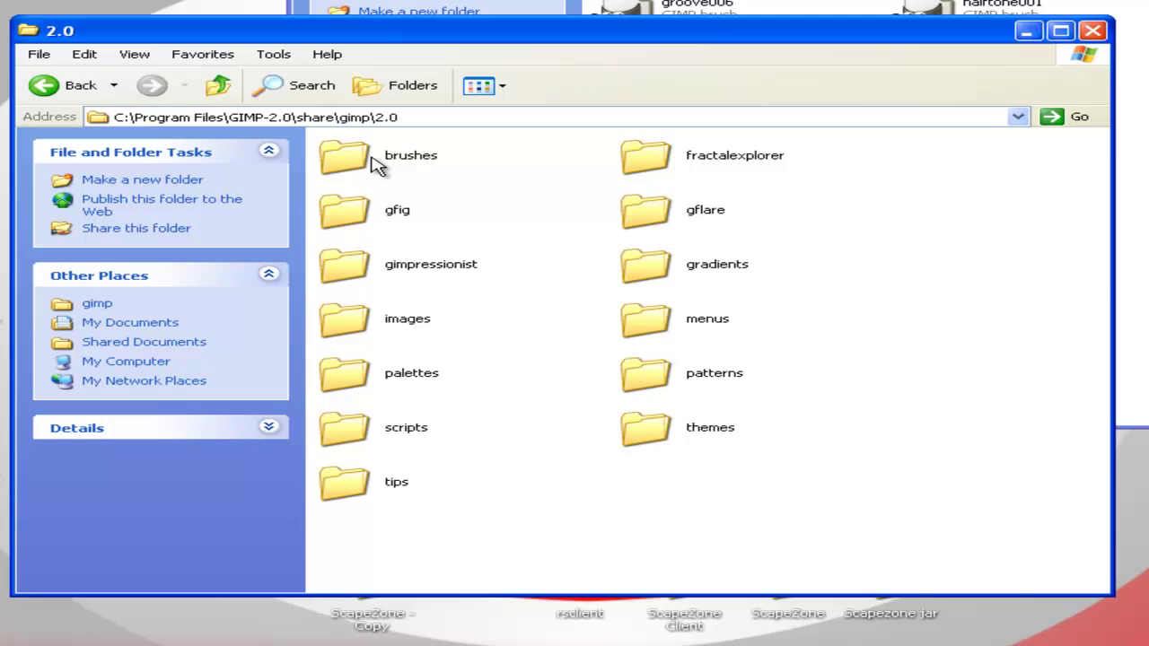
double_click(376, 155)
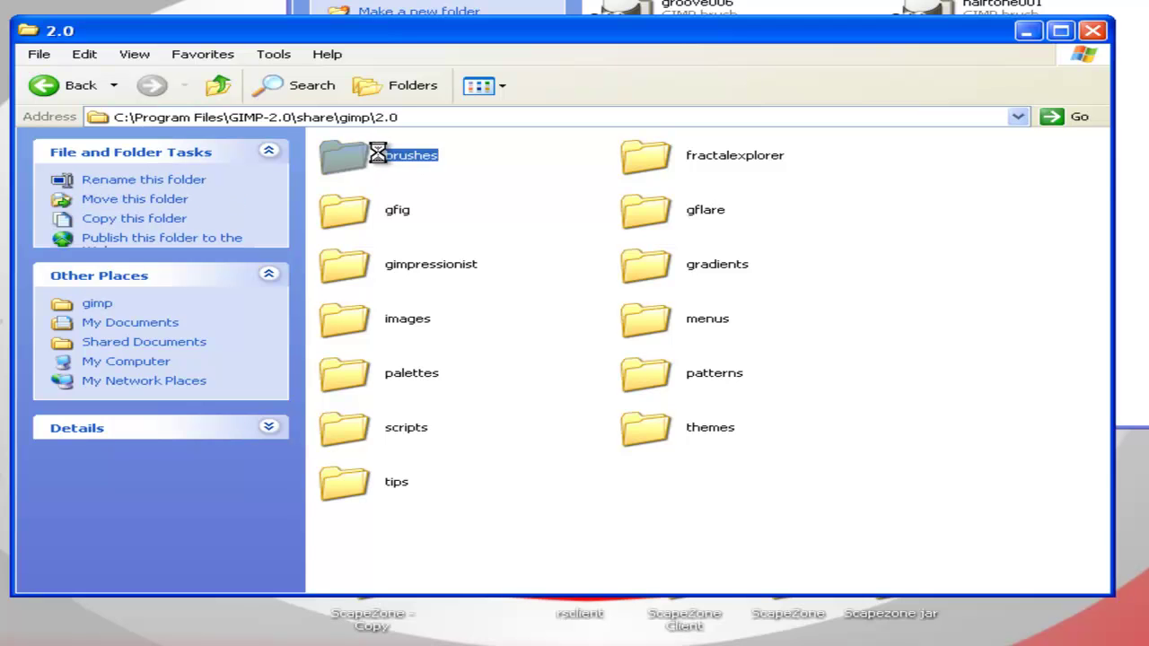
Select every brush file in Vector brushes and drag them into GIMP's brushes folder
mouse_move(1104, 158)
left_mouse_down()
mouse_move(1104, 177)
mouse_move(1104, 143)
mouse_move(1093, 300)
mouse_move(1068, 329)
mouse_move(1072, 426)
mouse_move(1087, 390)
mouse_move(1099, 462)
mouse_move(1099, 563)
left_mouse_up()
mouse_move(665, 30)
left_mouse_down()
mouse_move(301, 180)
mouse_move(372, 153)
left_mouse_up()
left_click(1141, 224)
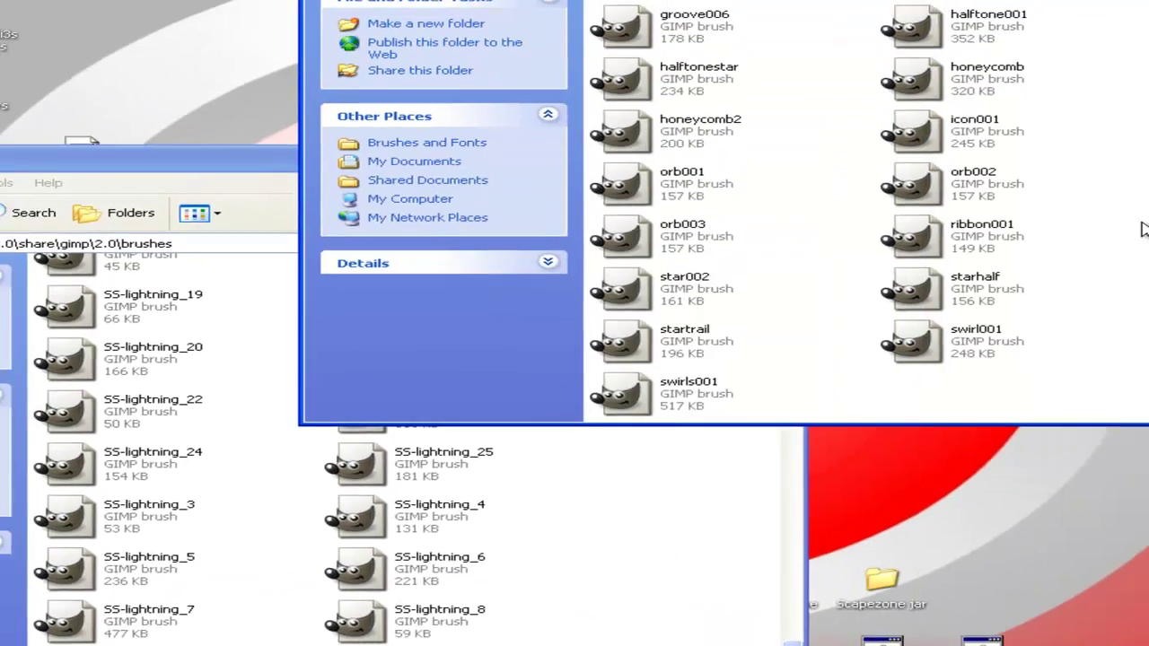
mouse_move(1068, 392)
left_mouse_down()
mouse_move(888, 235)
mouse_move(659, 0)
mouse_move(686, 0)
left_mouse_up()
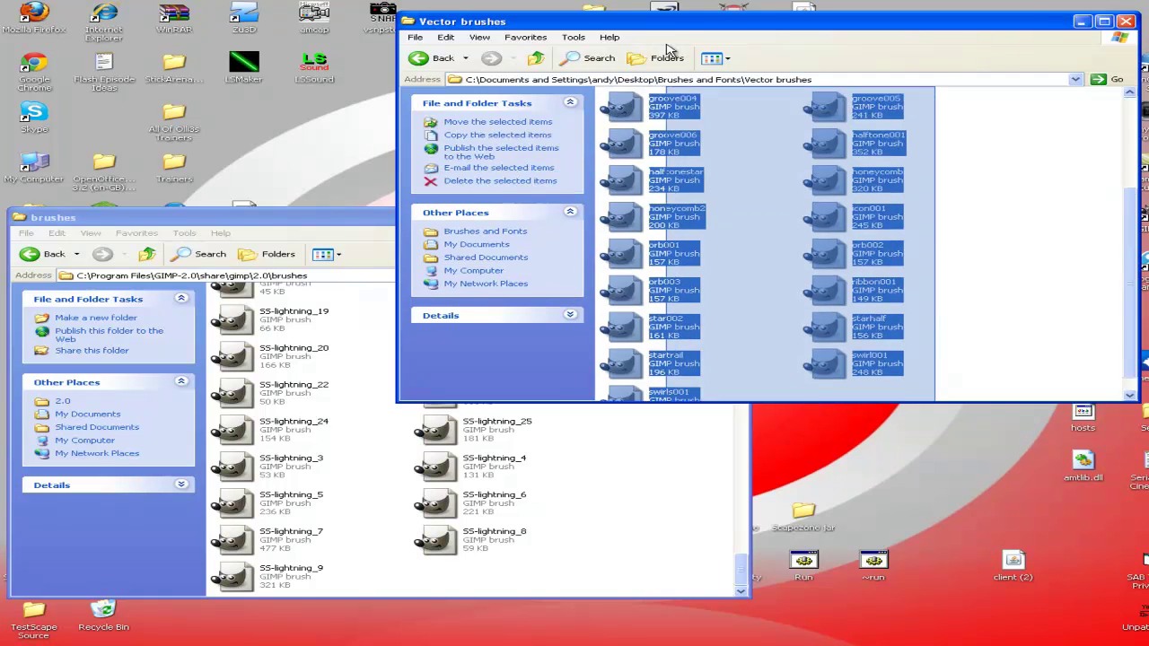
mouse_move(669, 51)
left_mouse_down()
mouse_move(656, 20)
mouse_move(626, 101)
left_mouse_up()
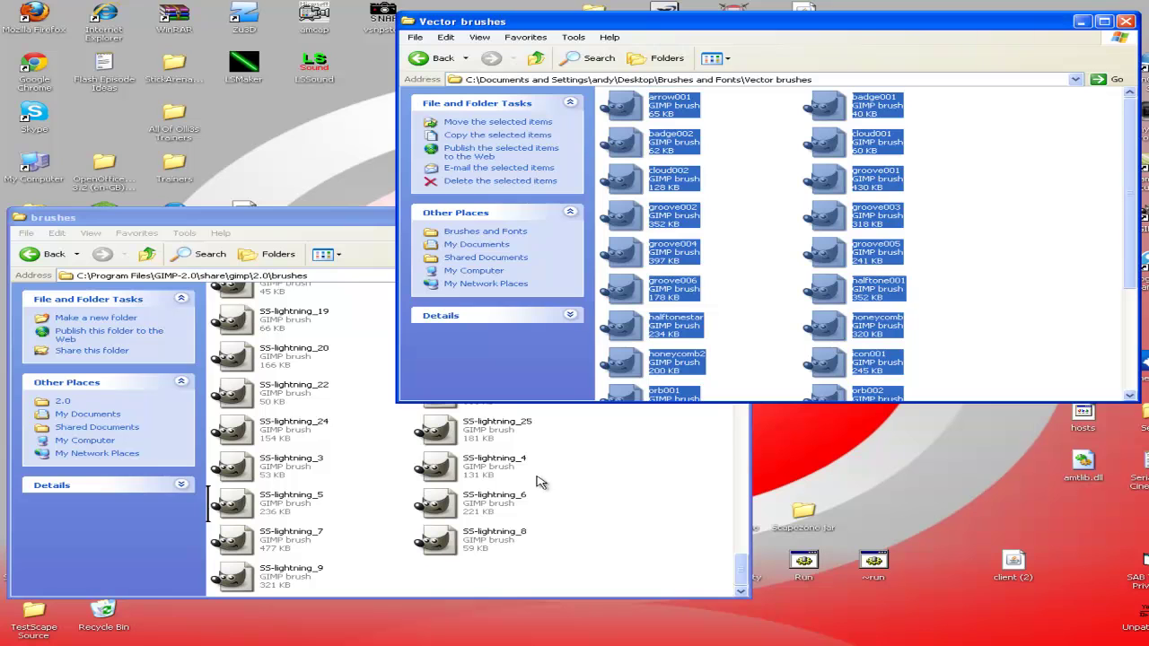
mouse_move(539, 482)
left_mouse_down()
mouse_move(456, 579)
mouse_move(555, 574)
mouse_move(380, 569)
mouse_move(424, 586)
left_mouse_up()
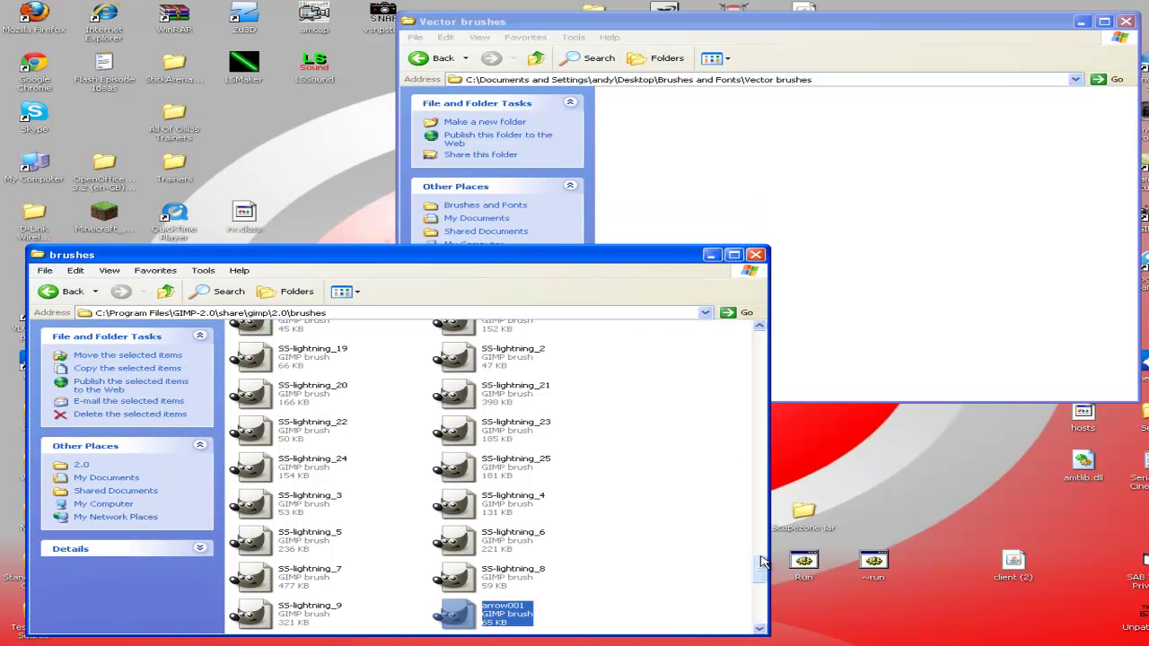
left_click_drag(761, 570, 759, 600)
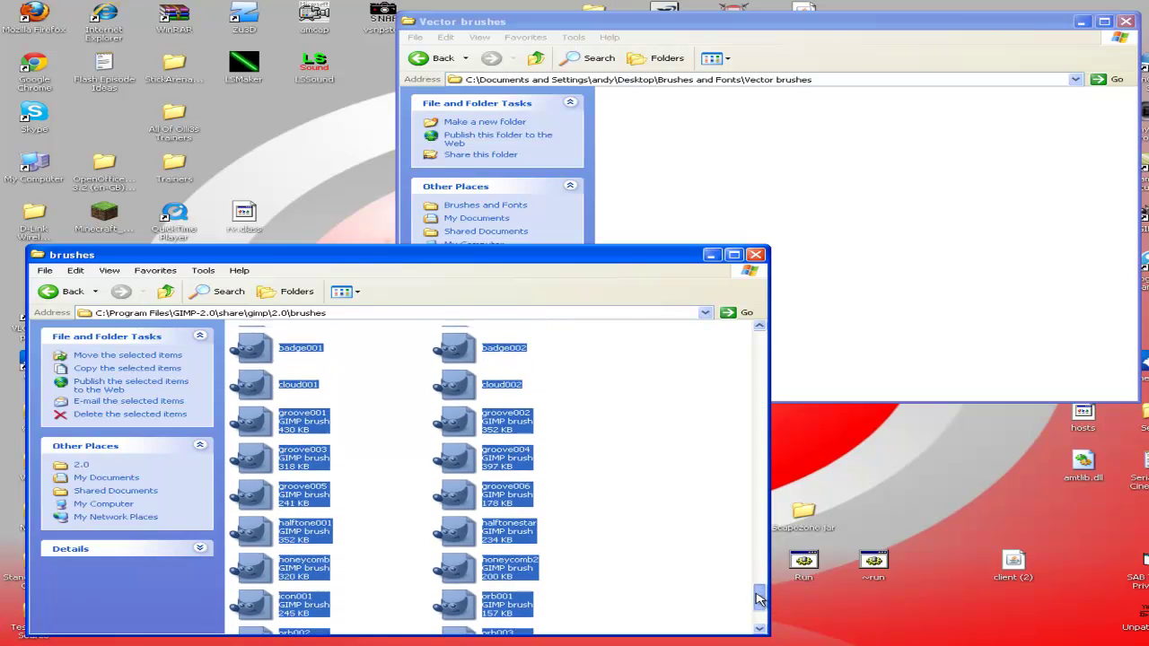
left_click(664, 379)
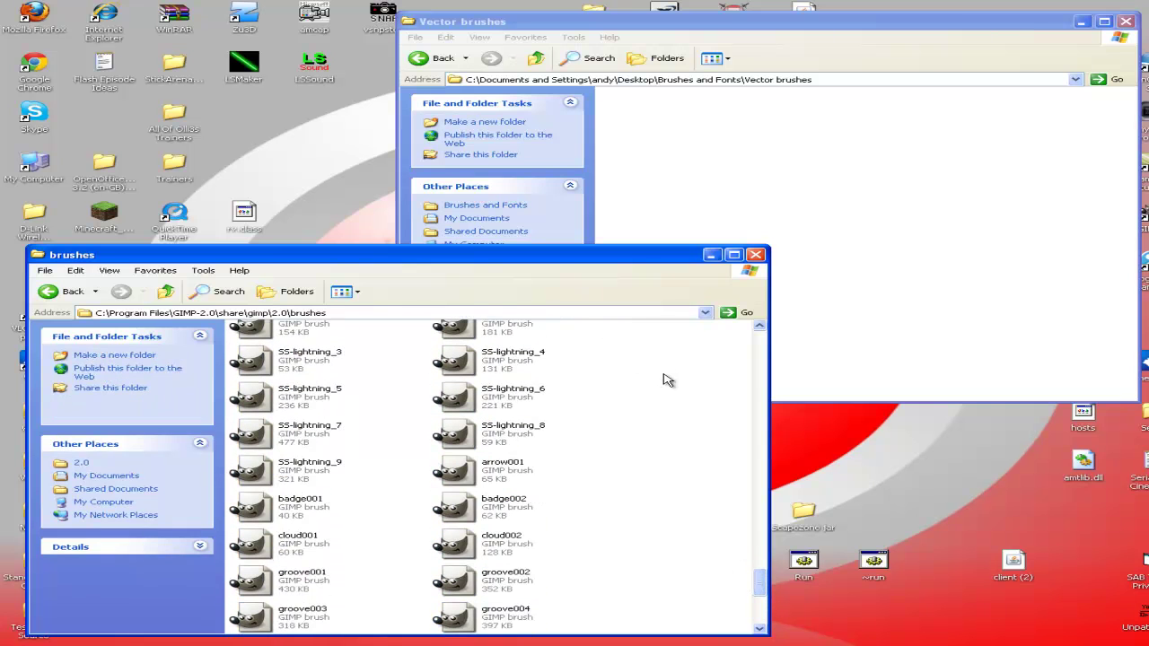
Delete the empty Vector brushes folder and close both Explorer windows
left_click(755, 258)
left_click(435, 58)
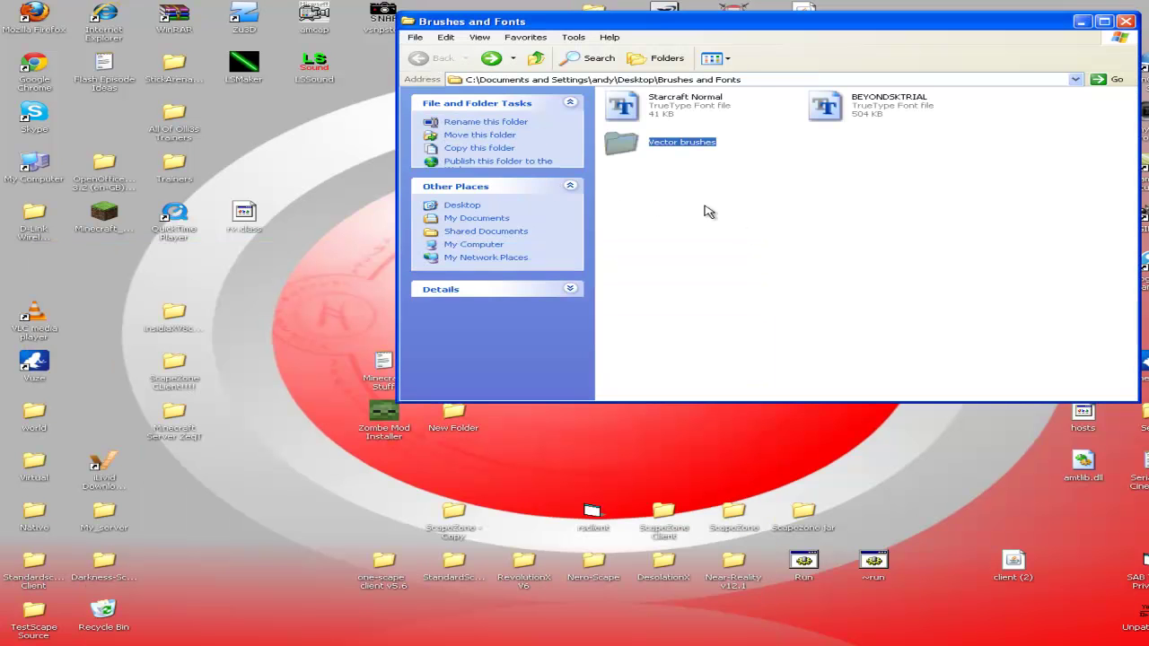
right_click(650, 142)
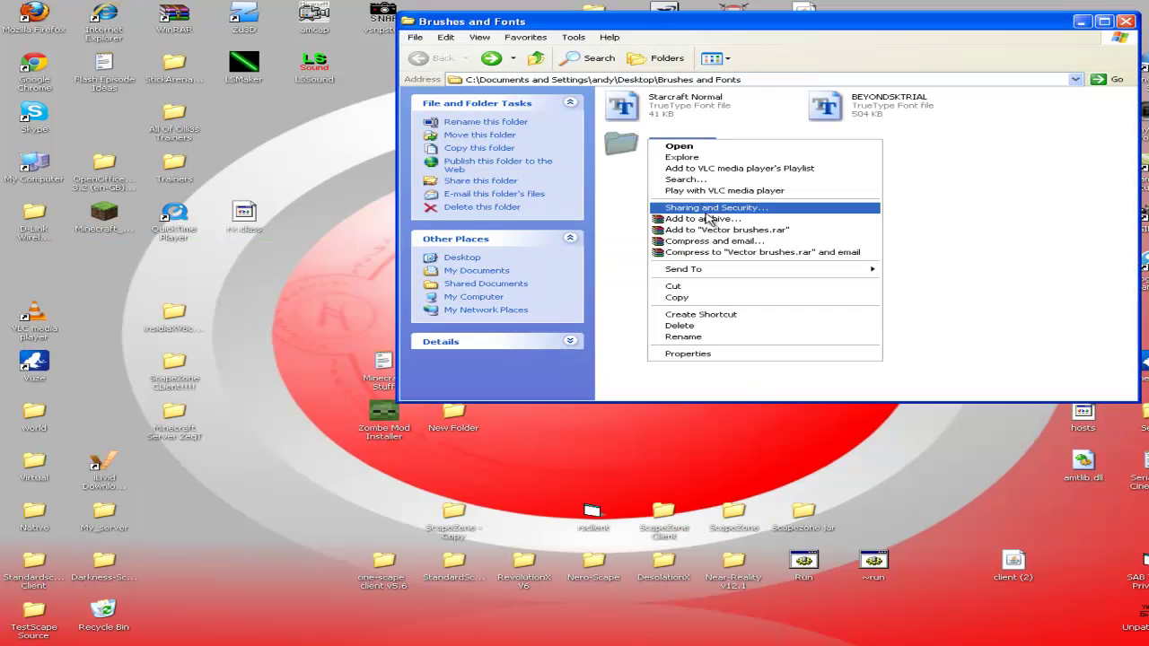
left_click(669, 325)
left_click(688, 355)
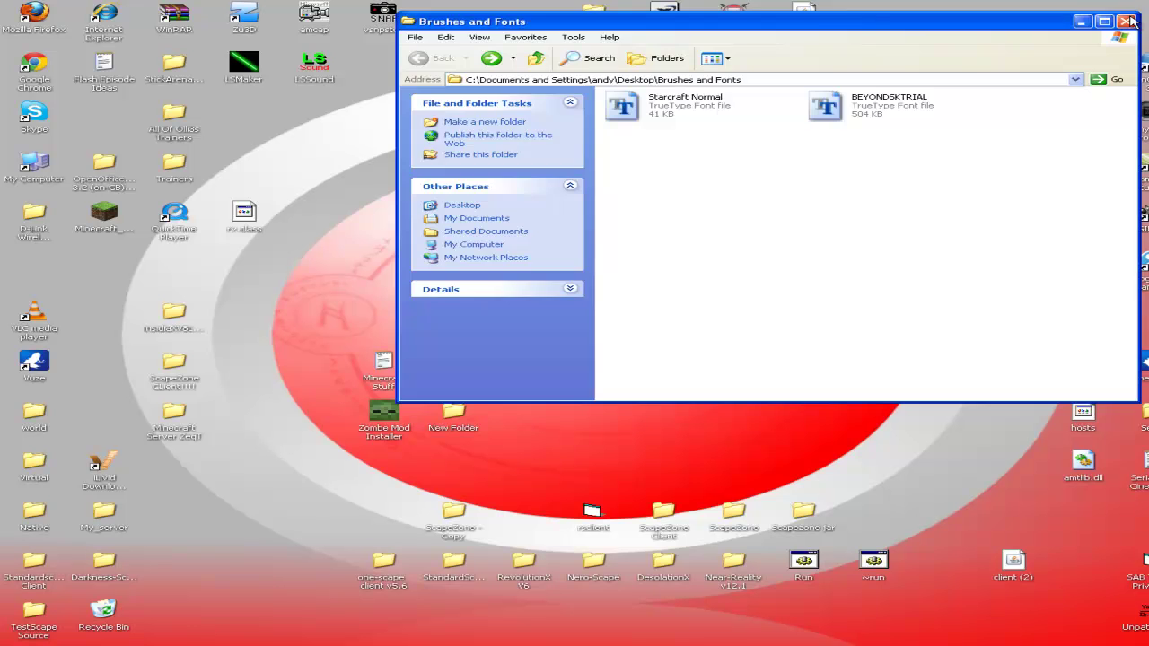
left_click(1128, 21)
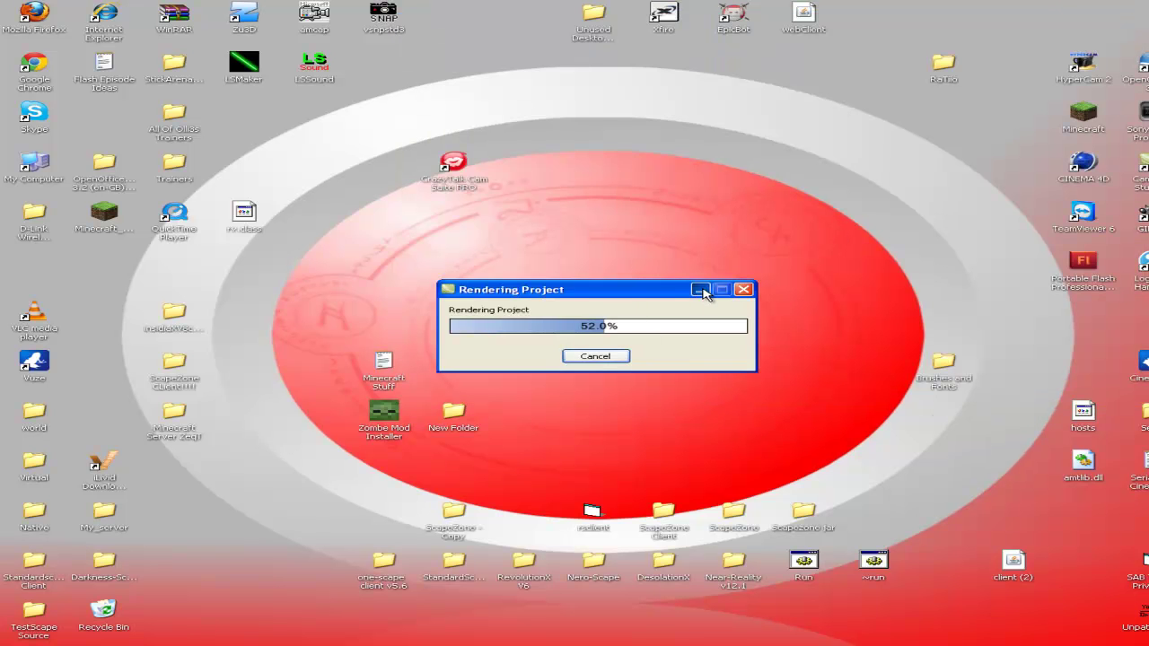
Minimise the rendering progress window and launch GIMP 2 from its desktop shortcut
left_click(701, 289)
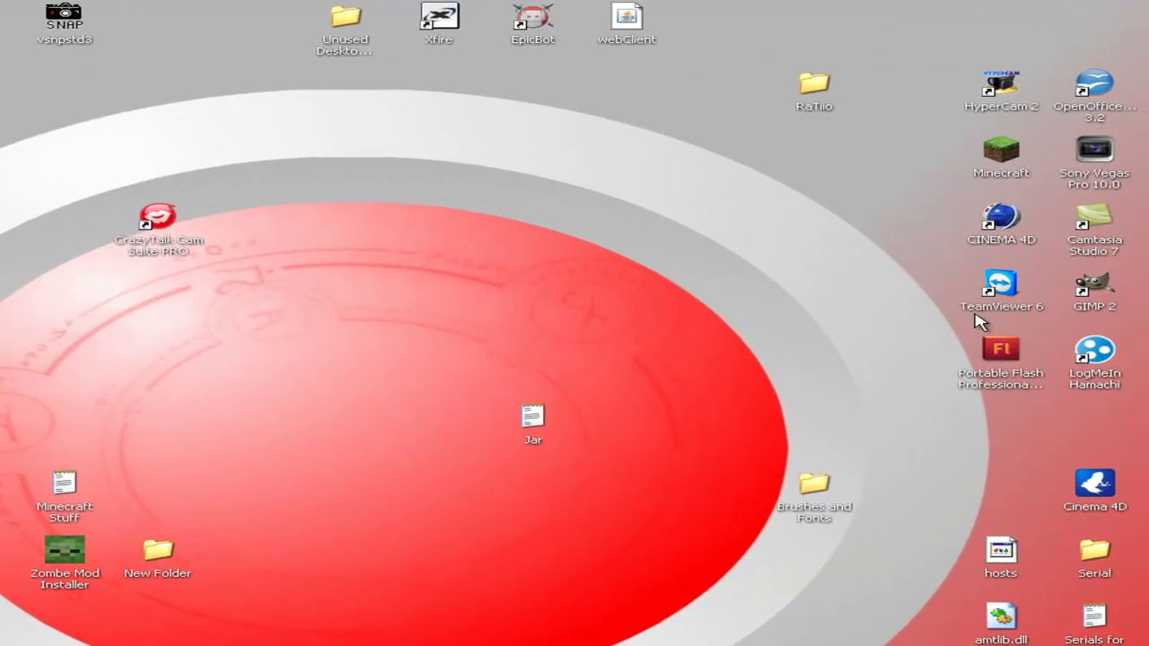
left_click(1146, 218)
double_click(1097, 291)
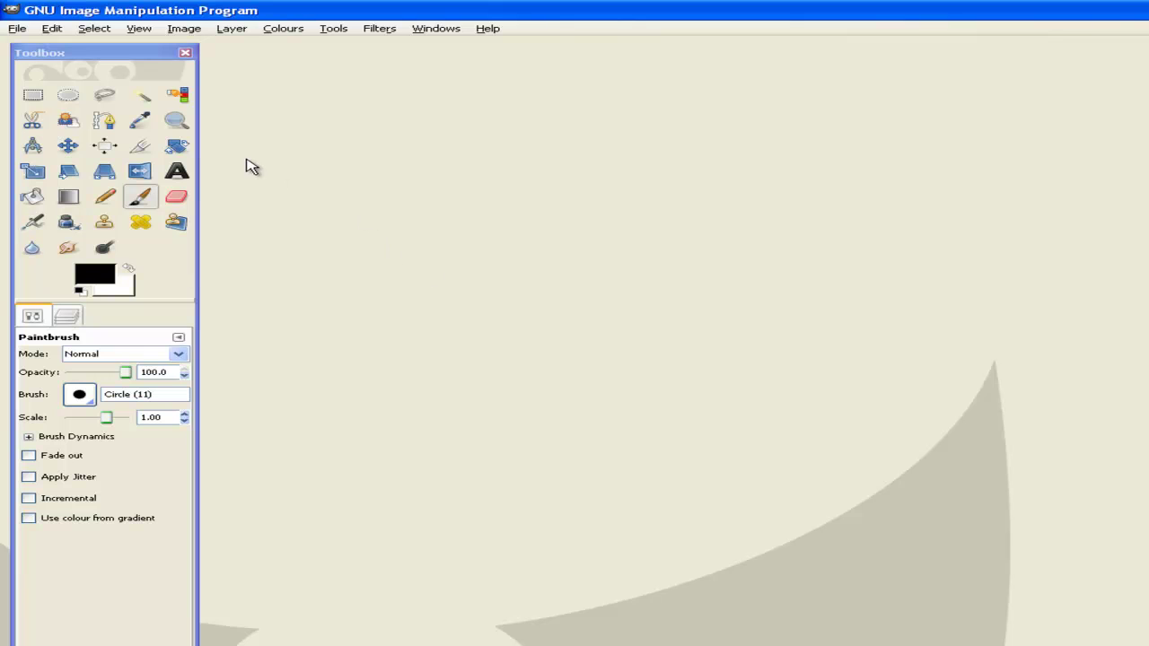
Create a new 640x400 image and open the Paintbrush's brush list
left_click(18, 29)
left_click(43, 47)
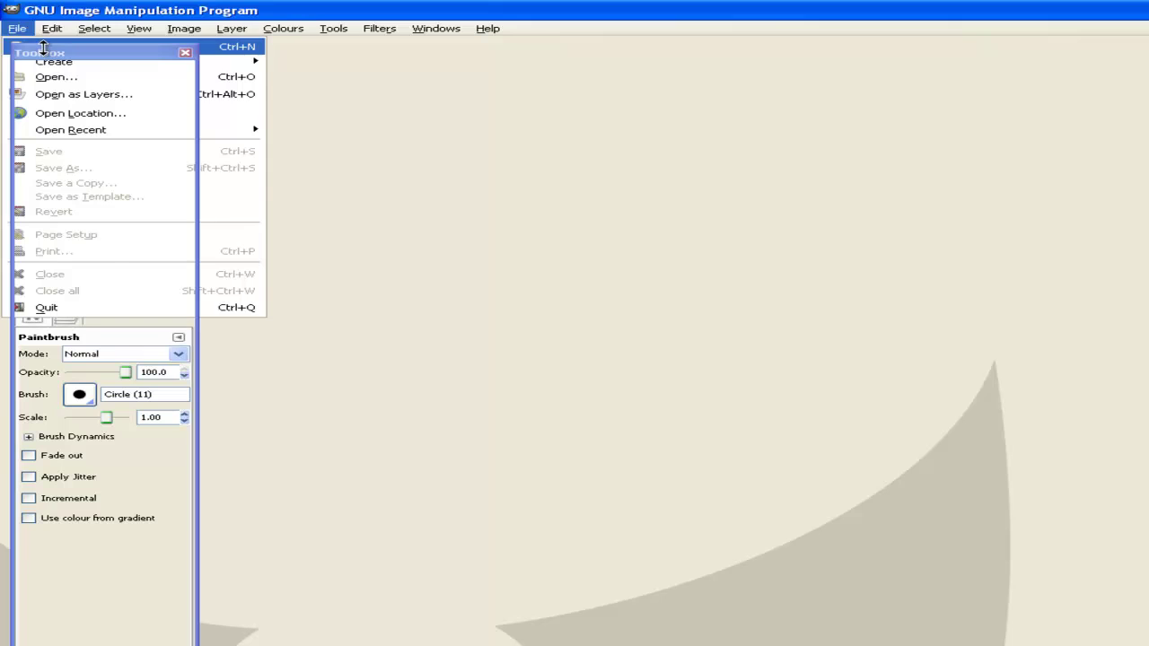
left_click(593, 336)
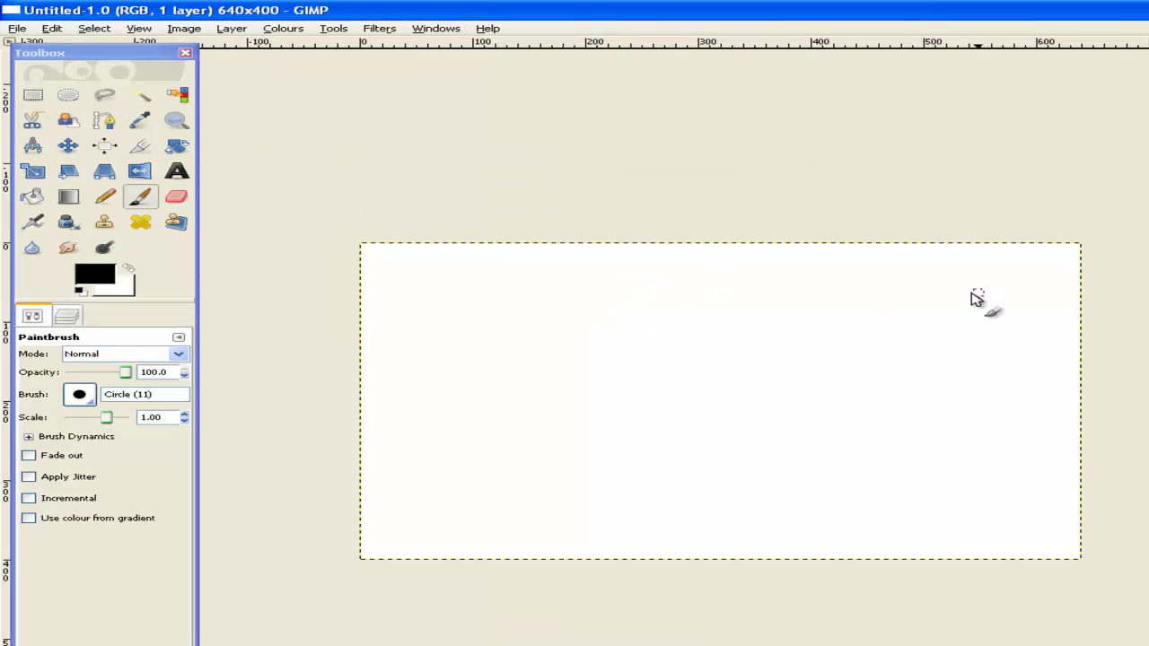
left_click(141, 199)
left_click(80, 394)
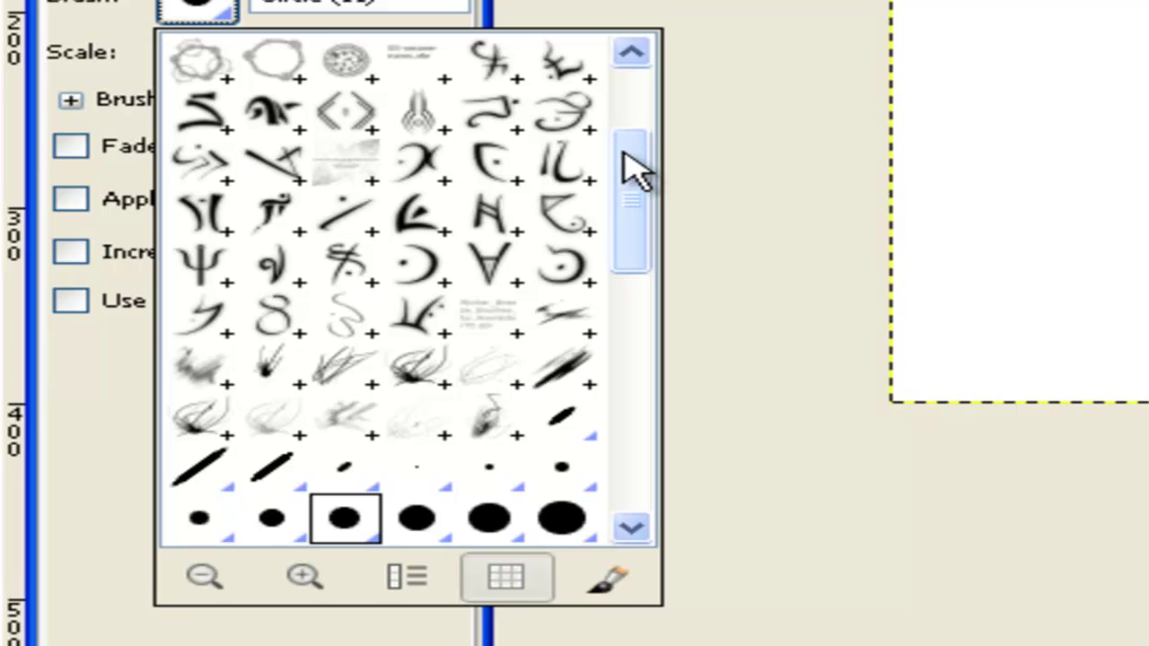
Scroll down the brush popup grid to bring the arrow brush into view
mouse_move(637, 187)
left_mouse_down()
mouse_move(636, 352)
mouse_move(653, 347)
mouse_move(633, 337)
left_mouse_up()
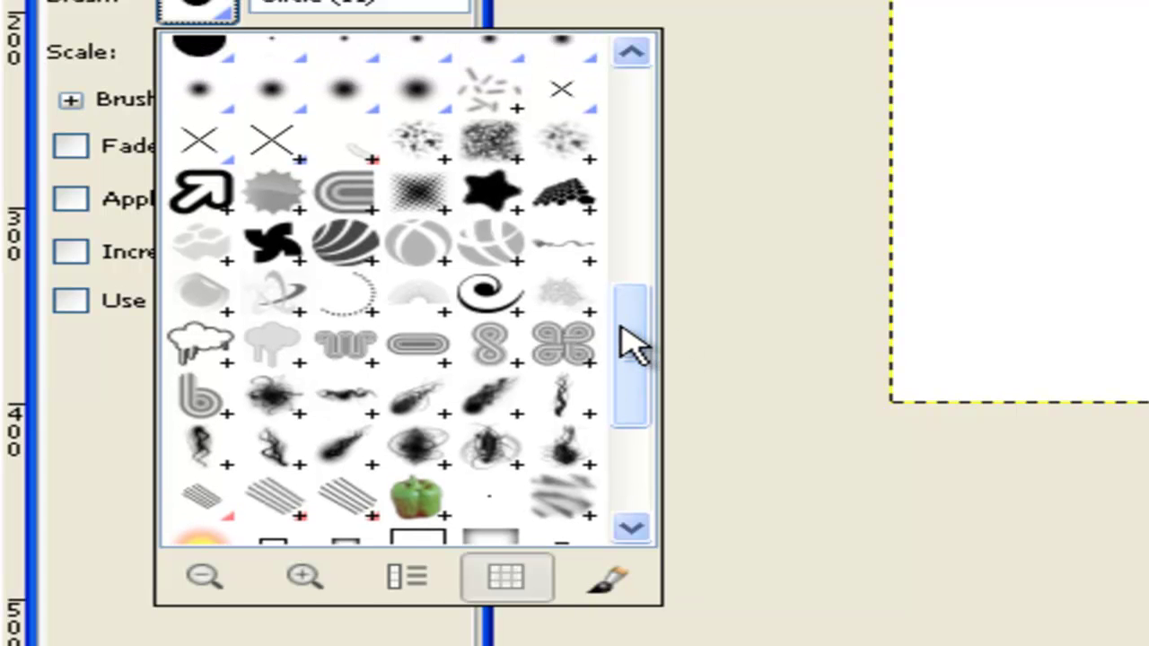
Stamp a black arrow in the canvas centre and a grey globe on the right
left_click(199, 190)
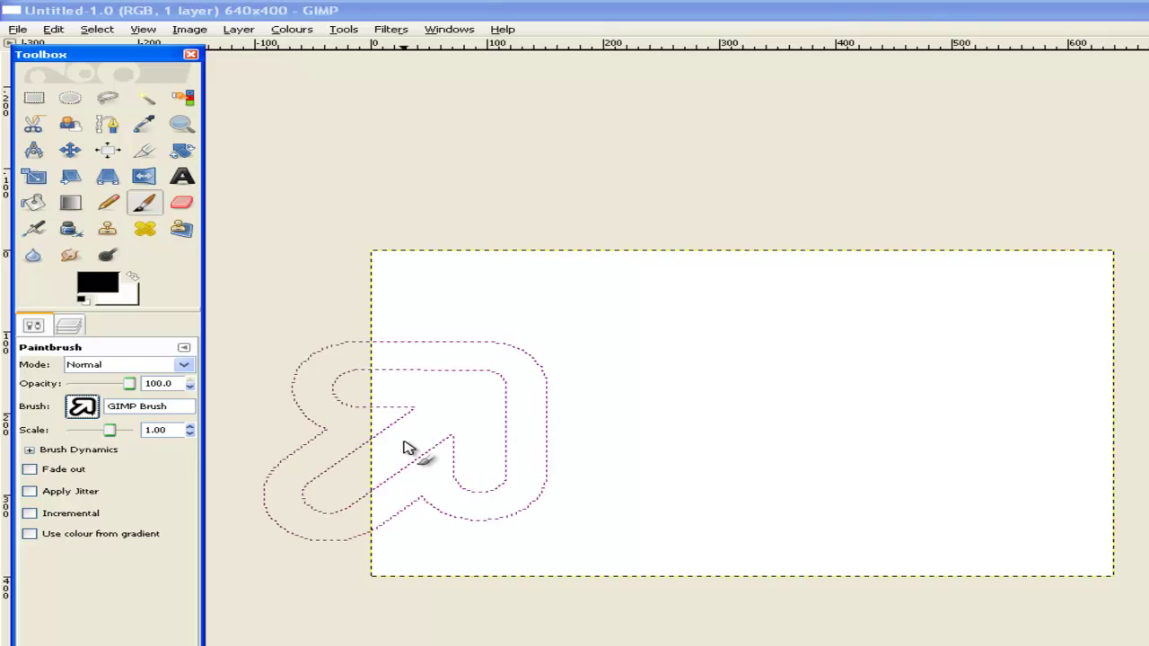
left_click(611, 459)
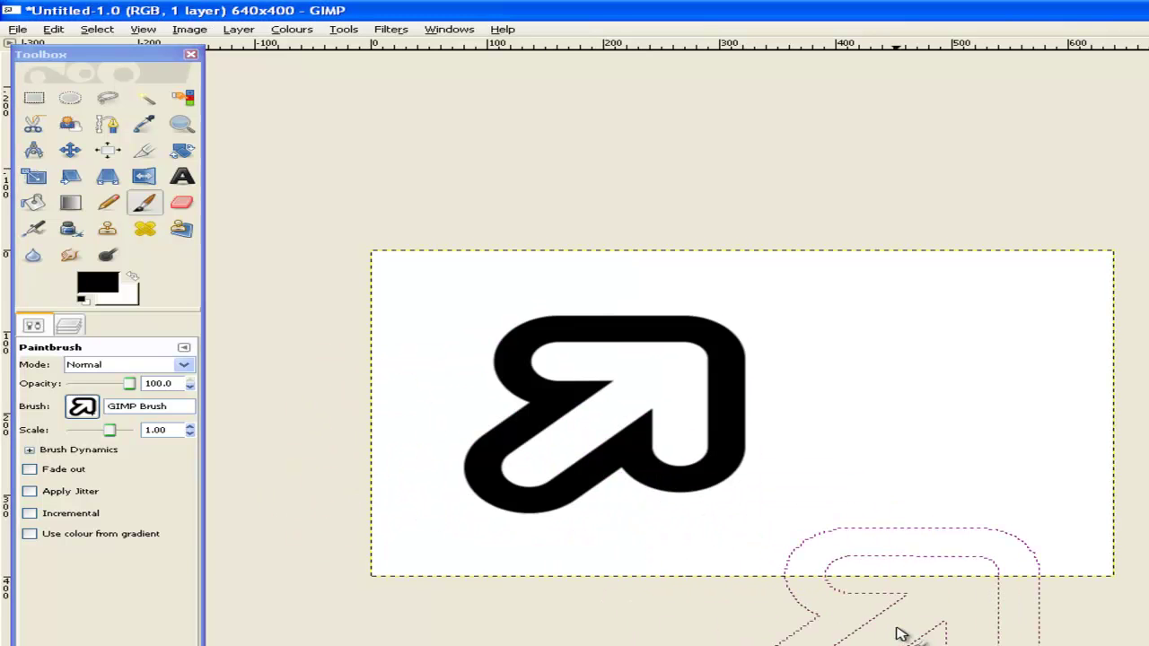
left_click(82, 406)
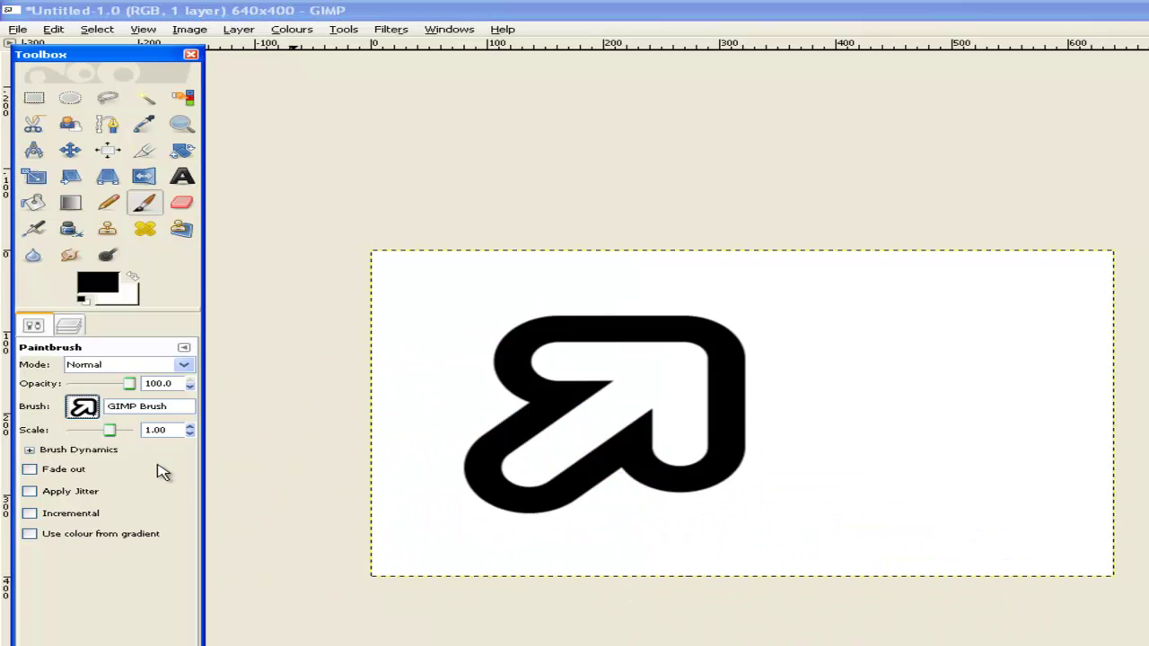
scroll(269, 536, "down", 3)
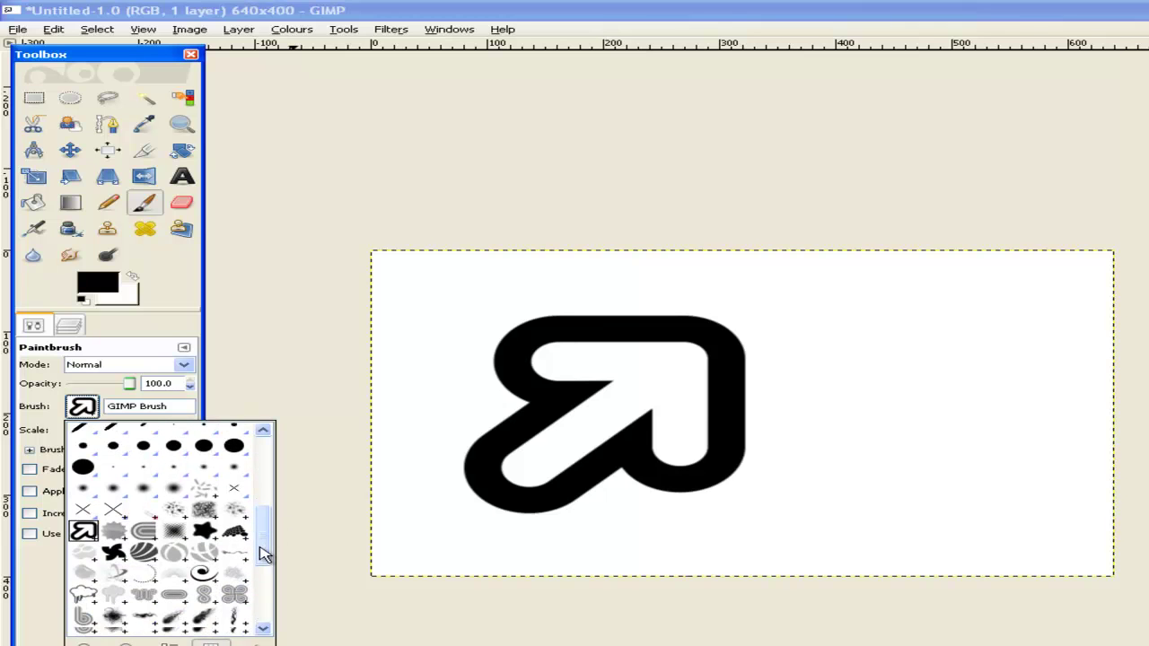
left_click(198, 550)
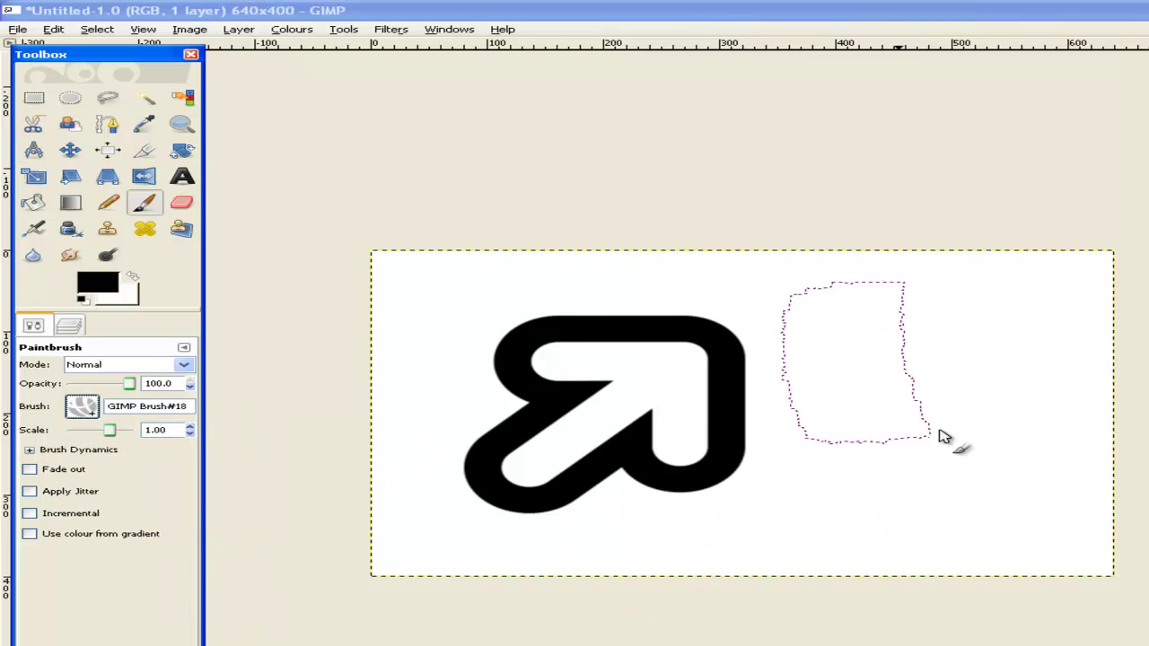
left_click(959, 473)
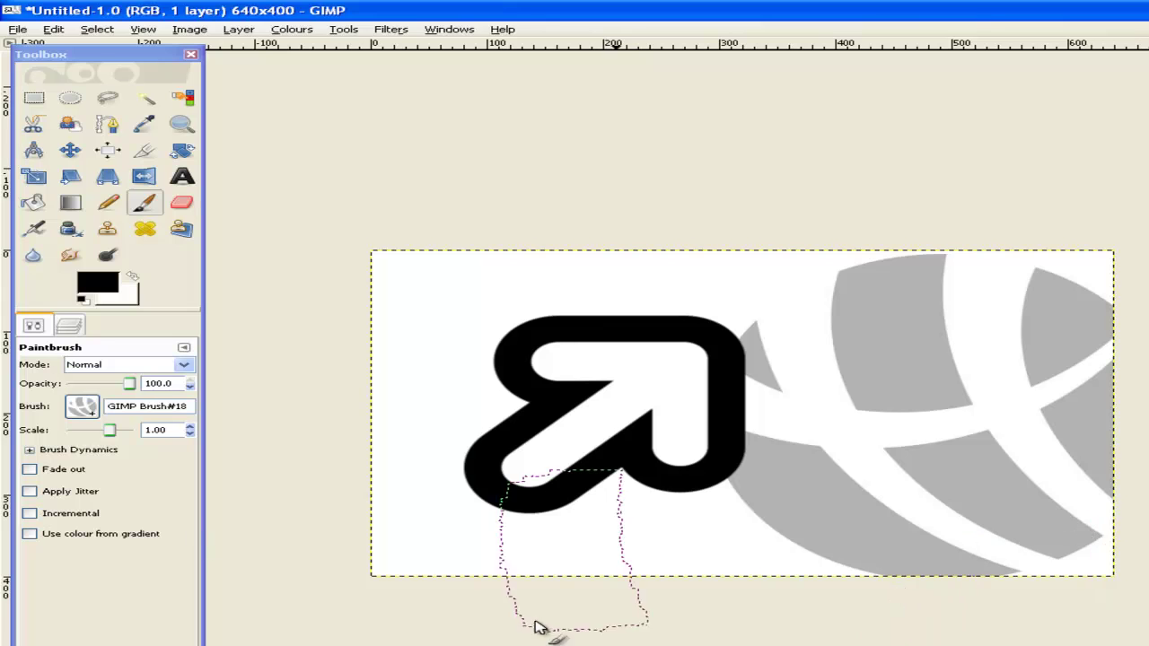
Stamp the dripping cloud at the top-left and select the concentric grooves brush
left_click(83, 408)
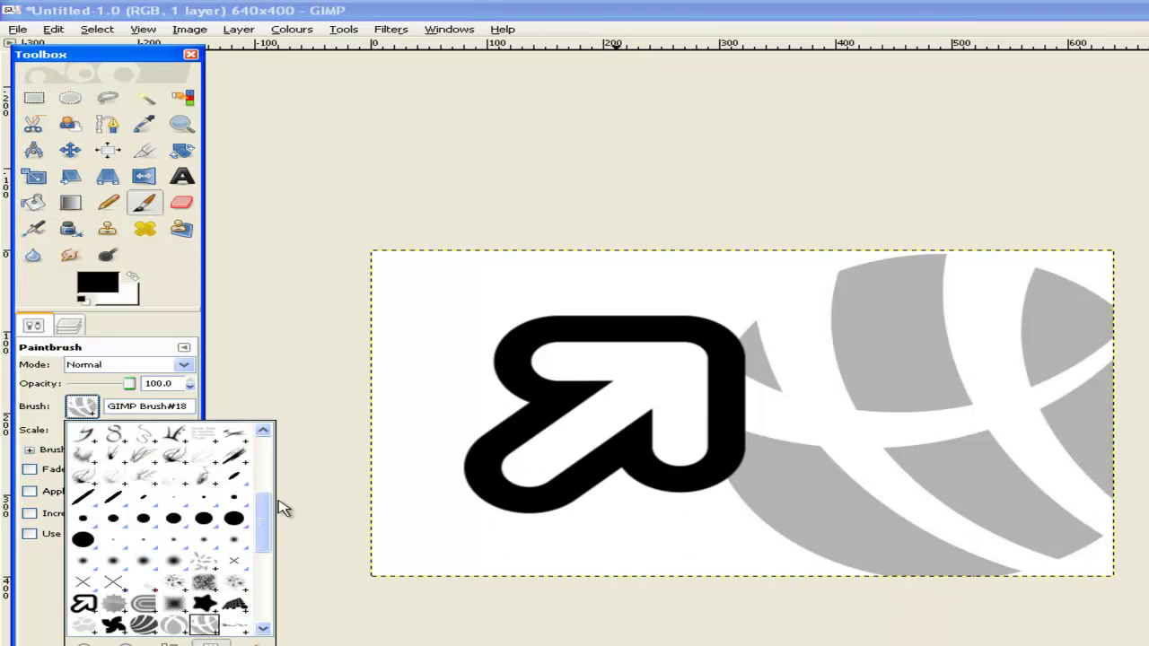
left_click_drag(274, 506, 272, 553)
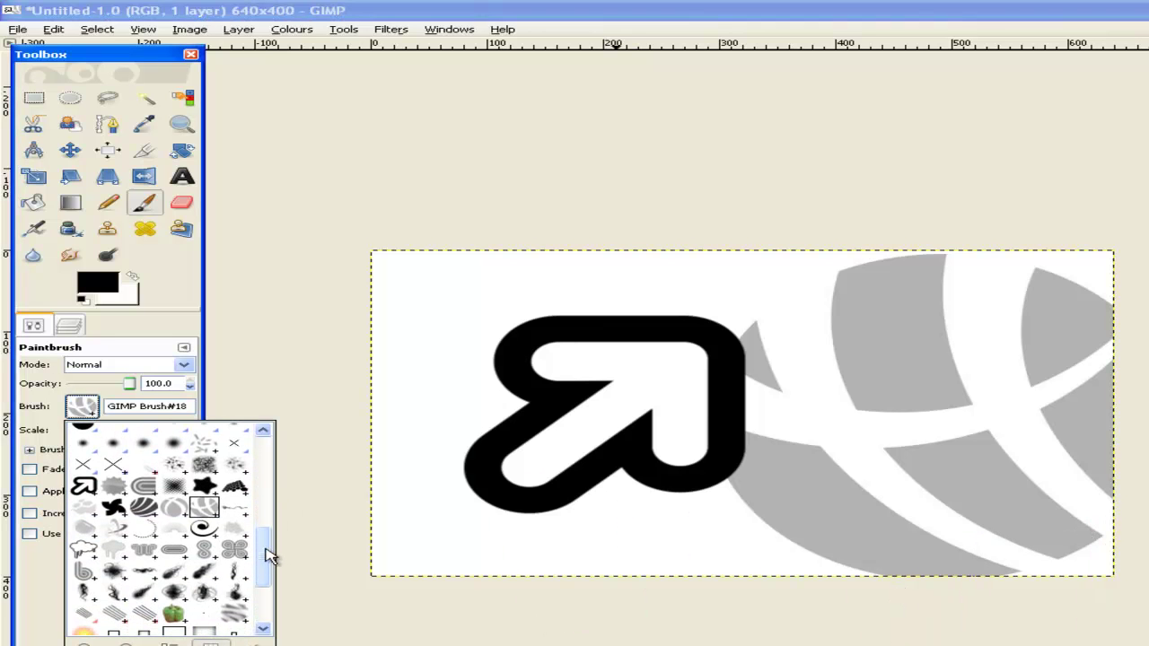
left_click(85, 559)
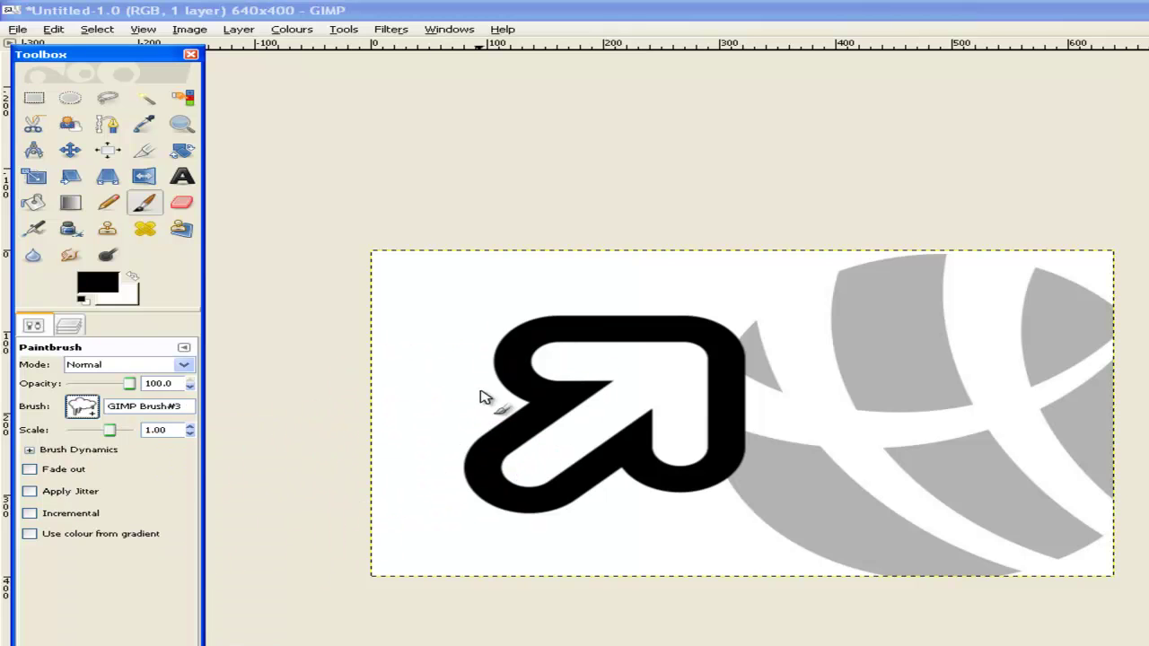
left_click(488, 346)
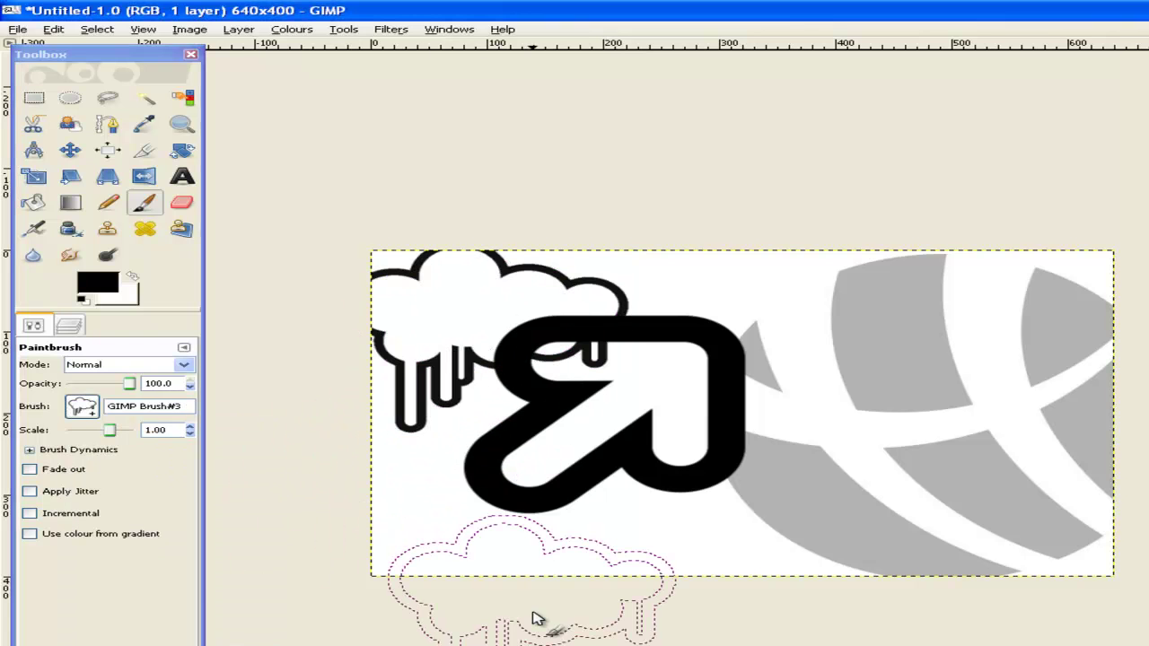
left_click(82, 409)
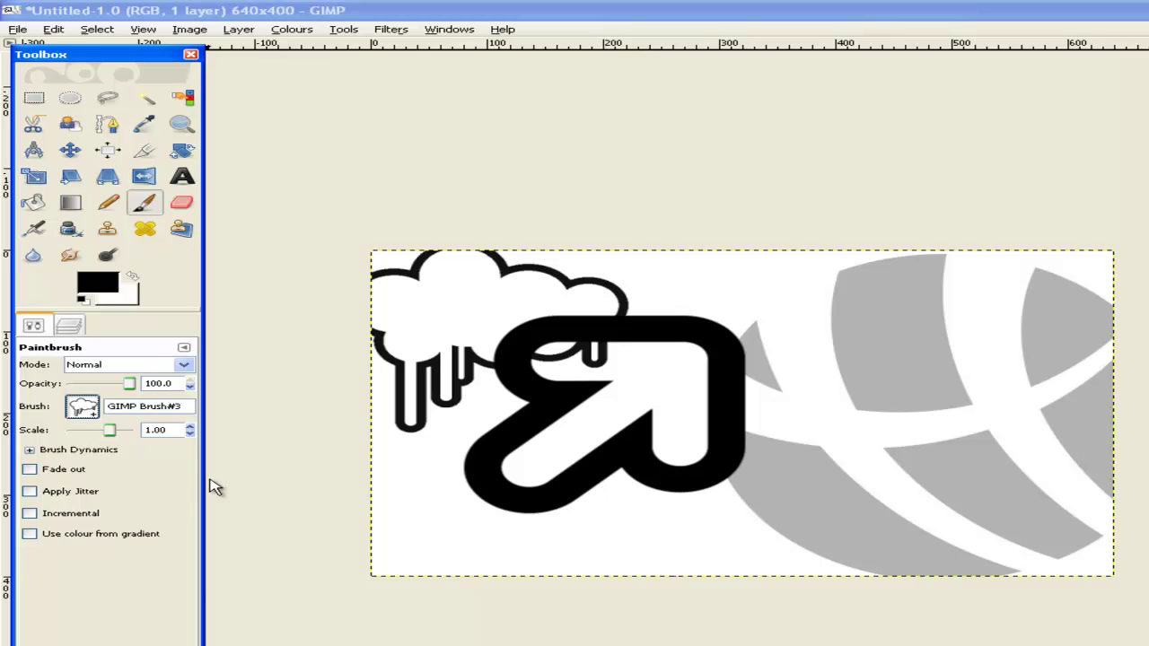
scroll(270, 530, "down", 3)
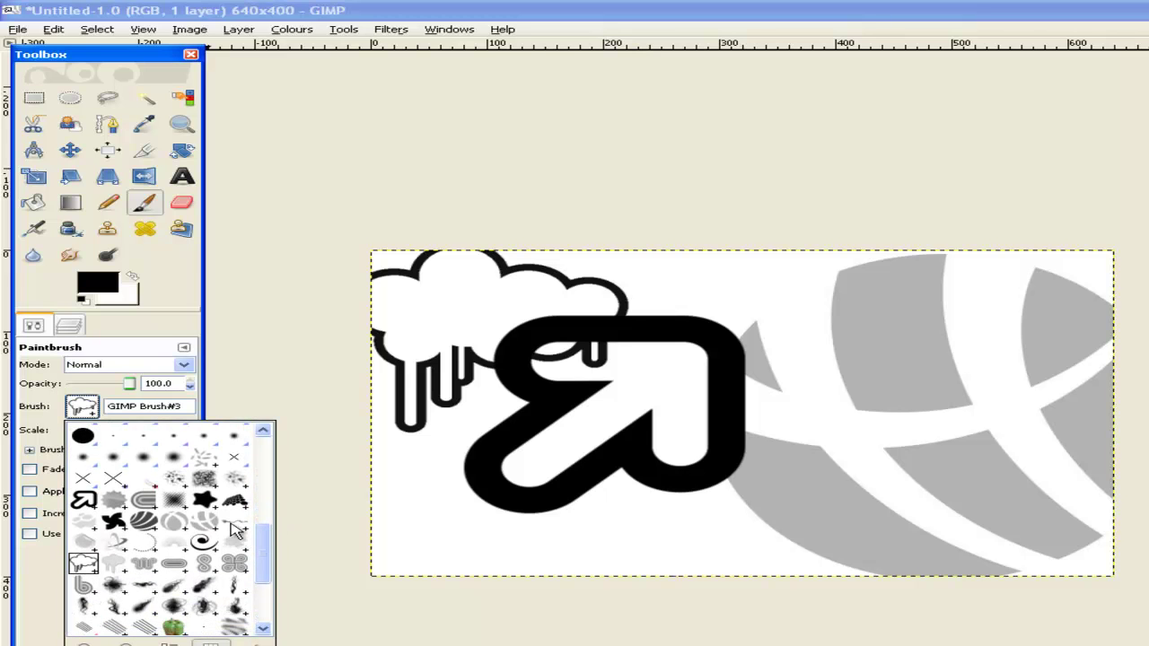
left_click(149, 505)
Stamp grey grooved arcs across the lower canvas, then paint halftone dots (GIMP Brush#11) over everything
left_click(619, 526)
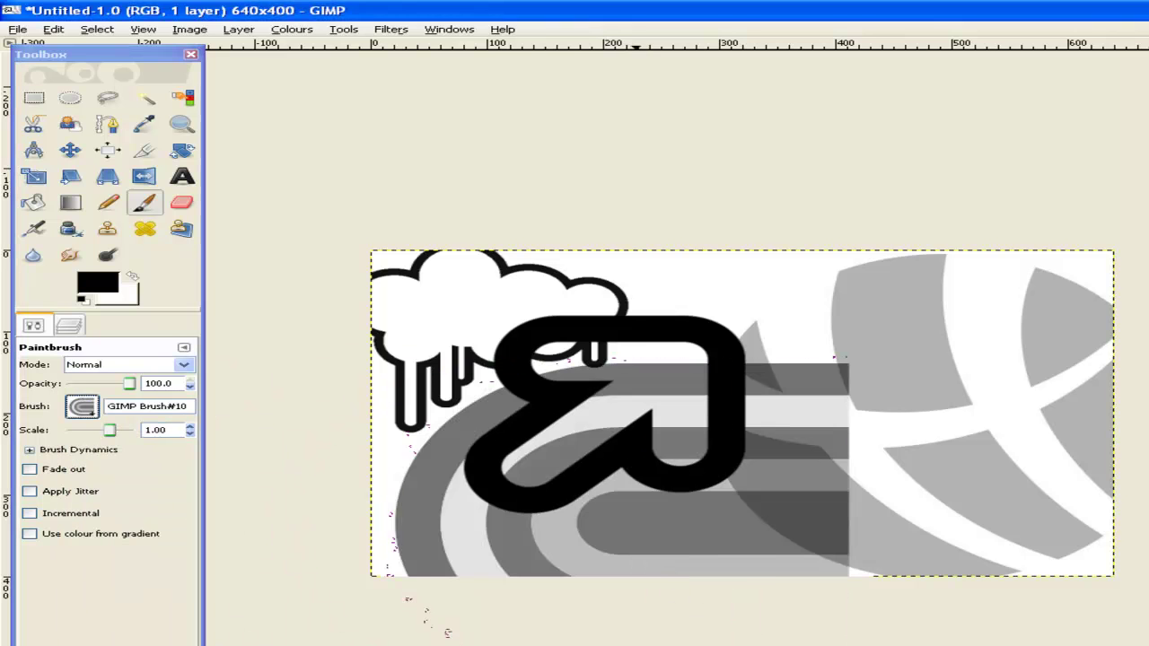
left_click(90, 412)
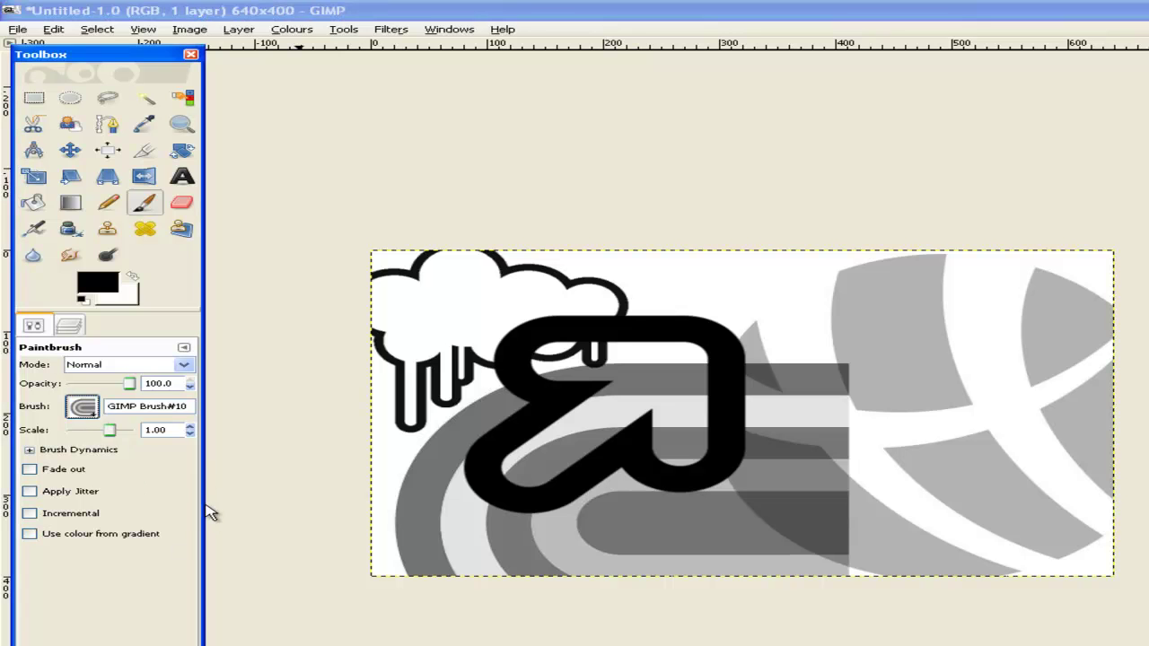
mouse_move(259, 533)
left_mouse_down()
mouse_move(252, 559)
mouse_move(260, 521)
mouse_move(263, 566)
left_mouse_up()
left_click(178, 523)
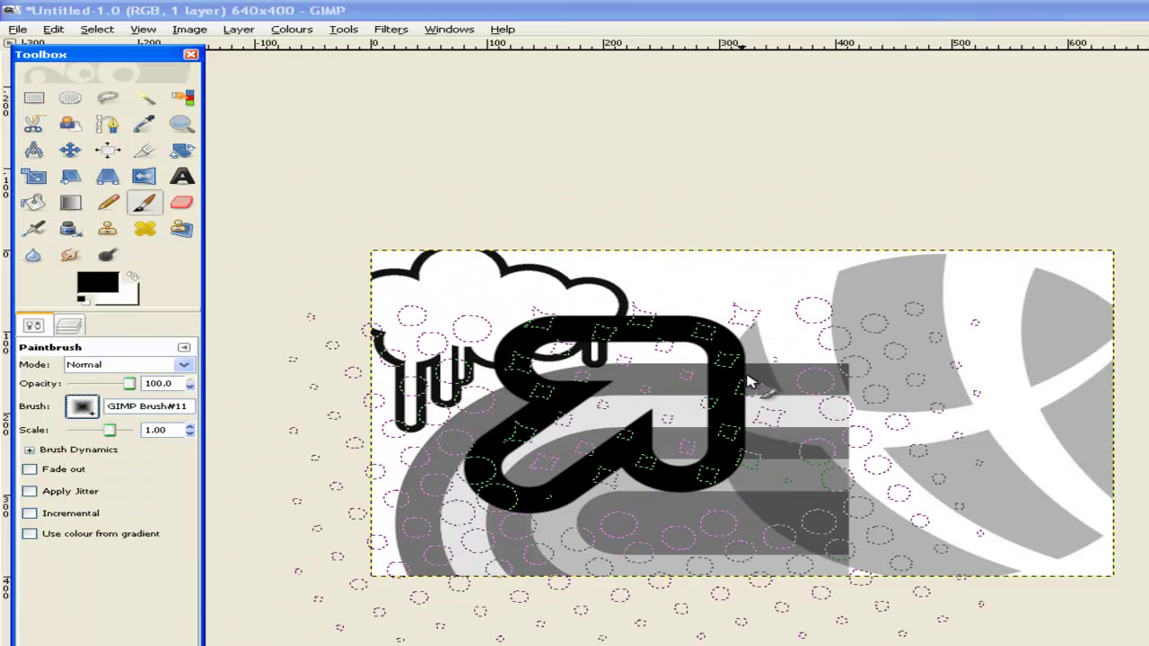
left_click_drag(753, 382, 772, 395)
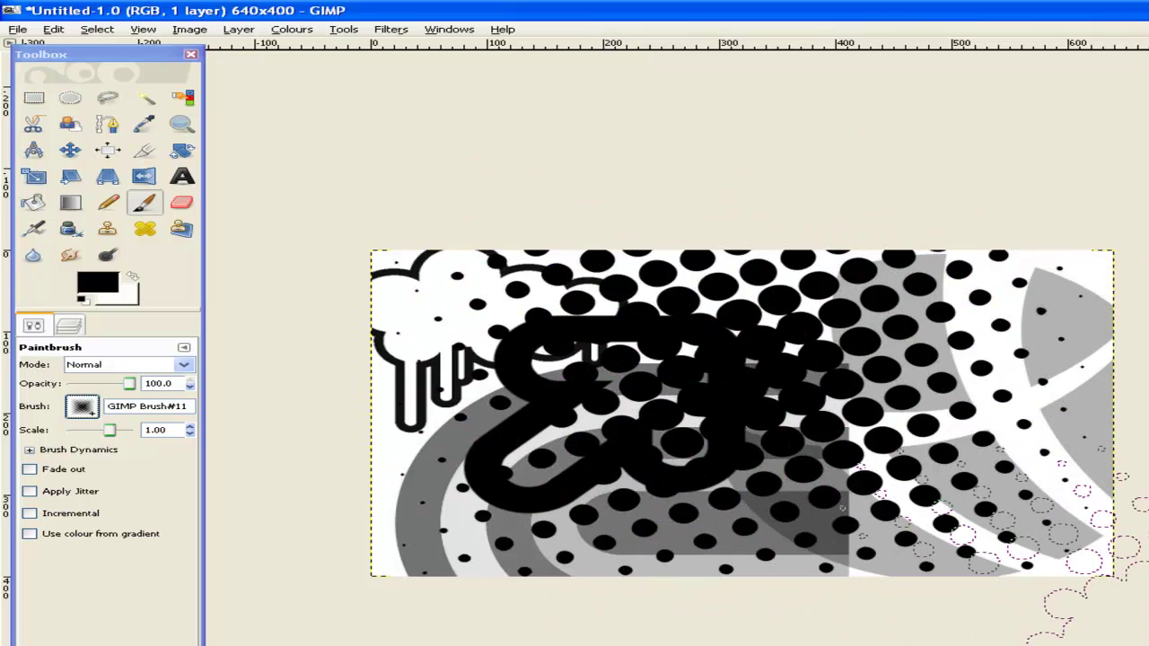